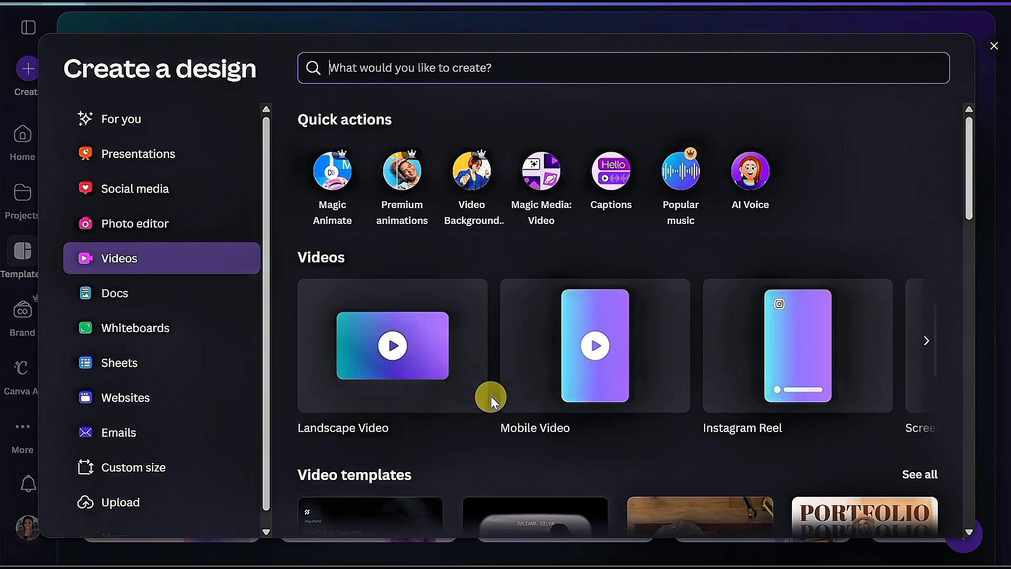
Step: Create a blank landscape video design and open the videos category of the elements library
click(425, 398)
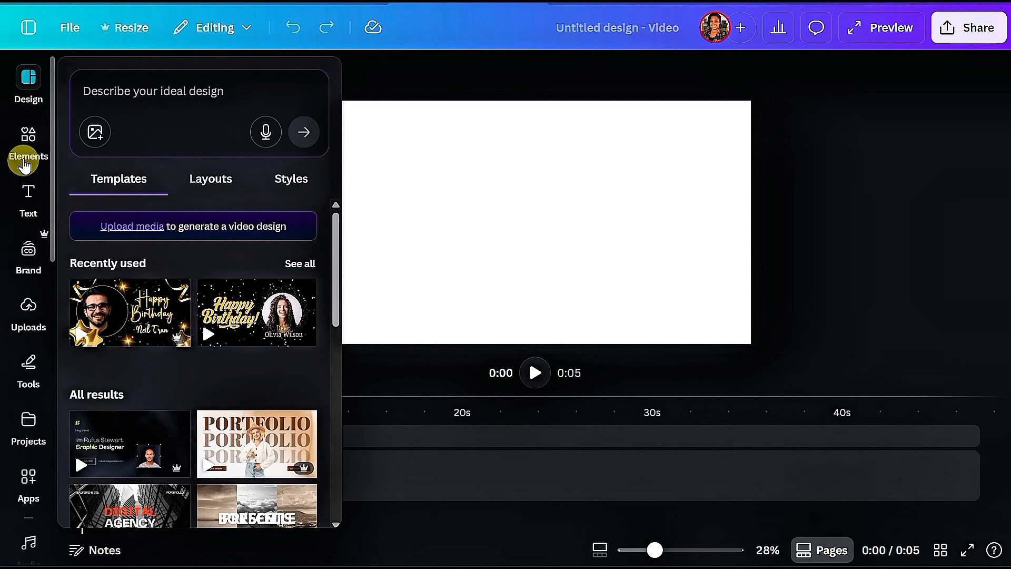
click(28, 138)
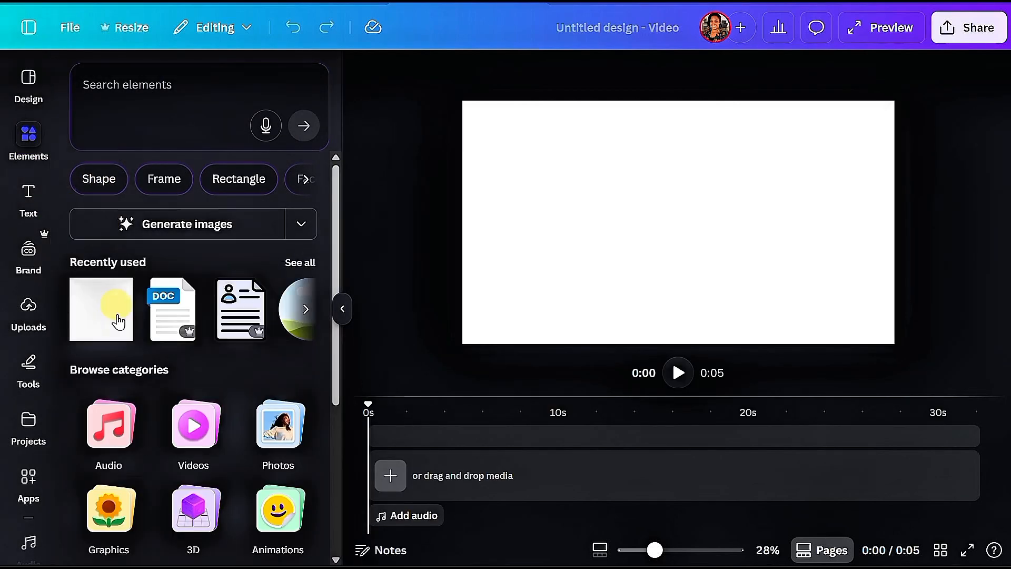
click(202, 414)
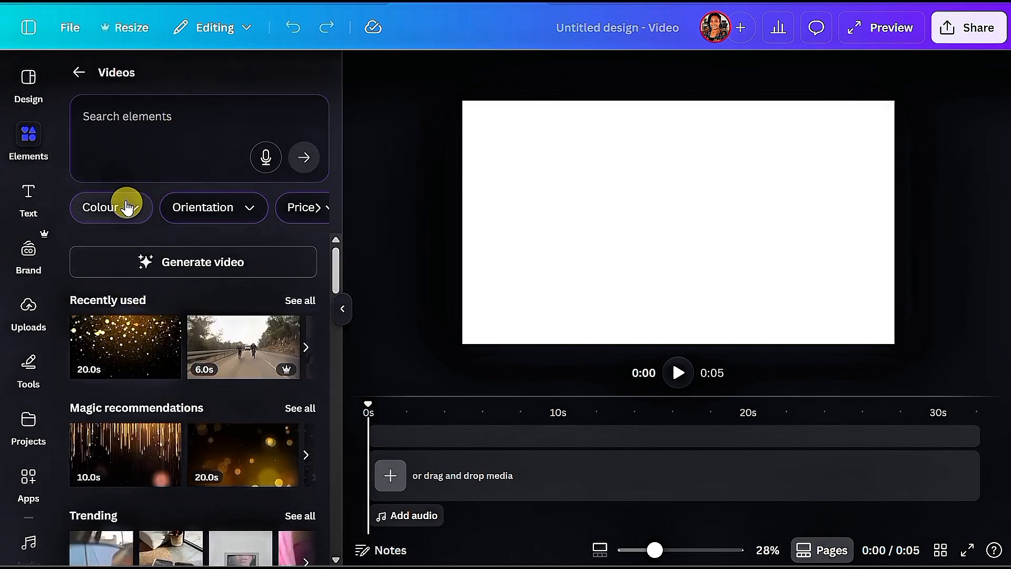
Step: Add the 27-second dancing chimpanzee clip from the trending videos to the timeline
click(27, 314)
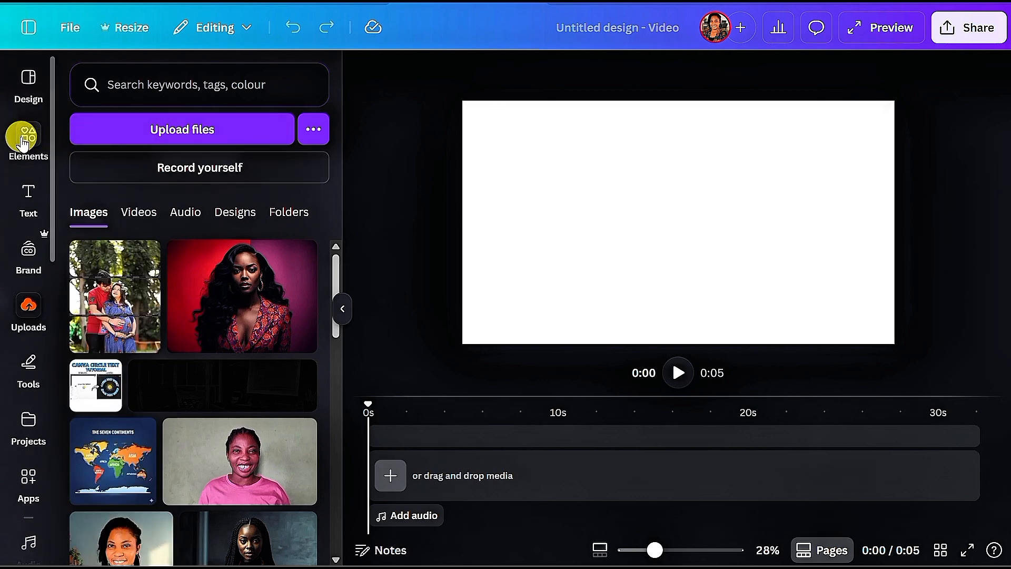
click(22, 142)
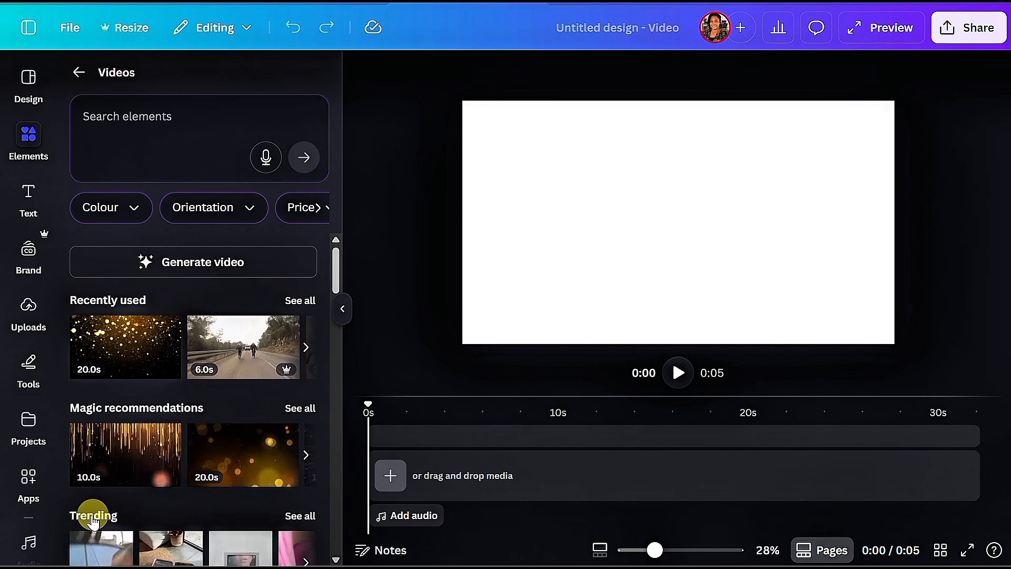
click(298, 519)
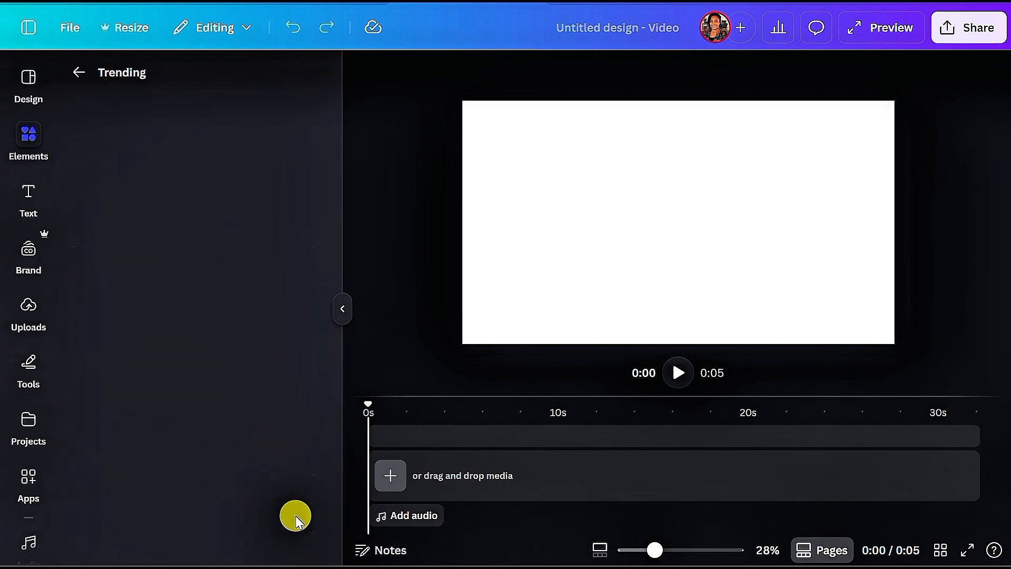
scroll(259, 463, down, 3)
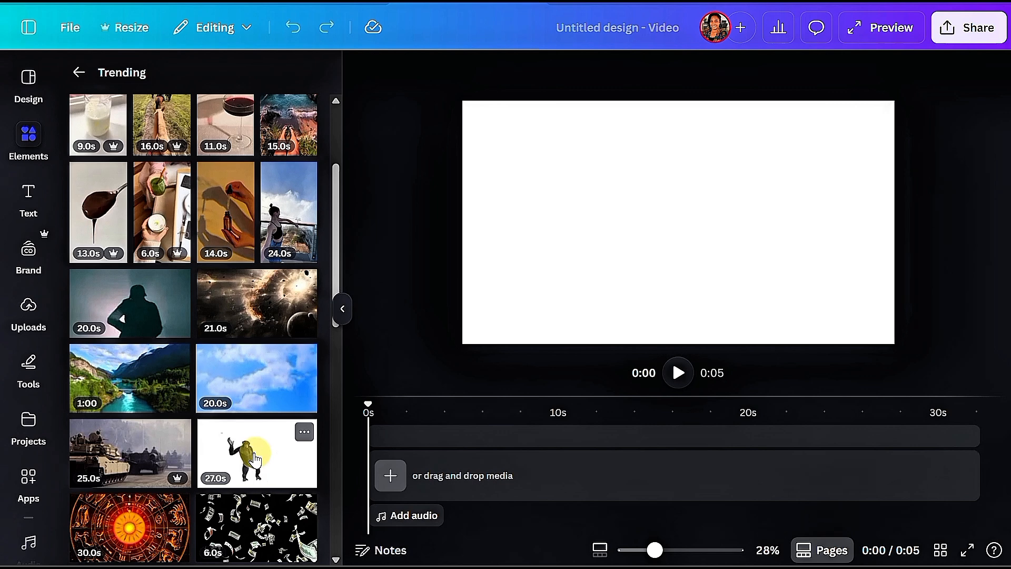
click(256, 460)
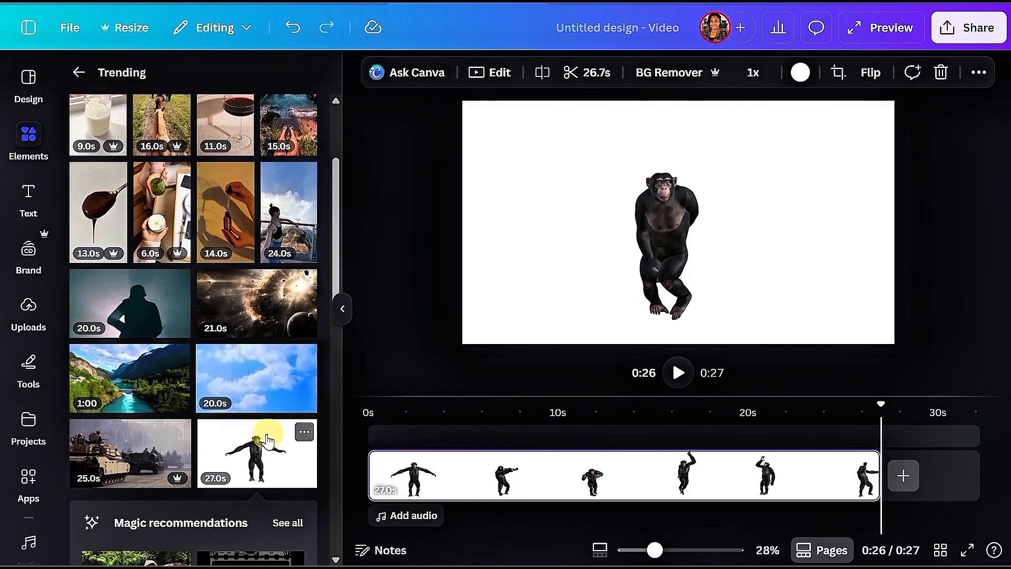
Step: List videos similar to the chimpanzee clip and add the 19-second skeleton clip after it
scroll(203, 371, down, 6)
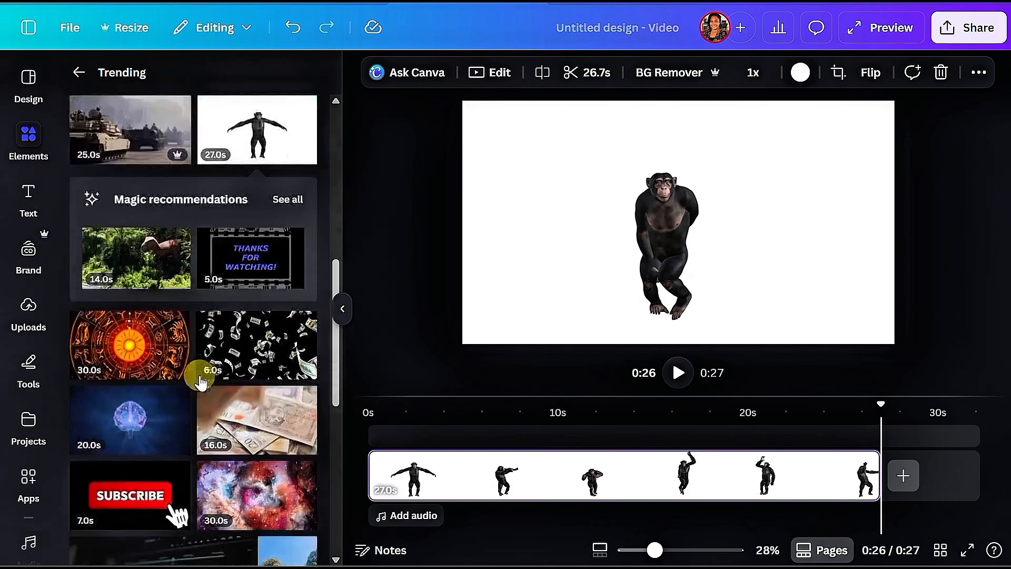
scroll(255, 361, up, 6)
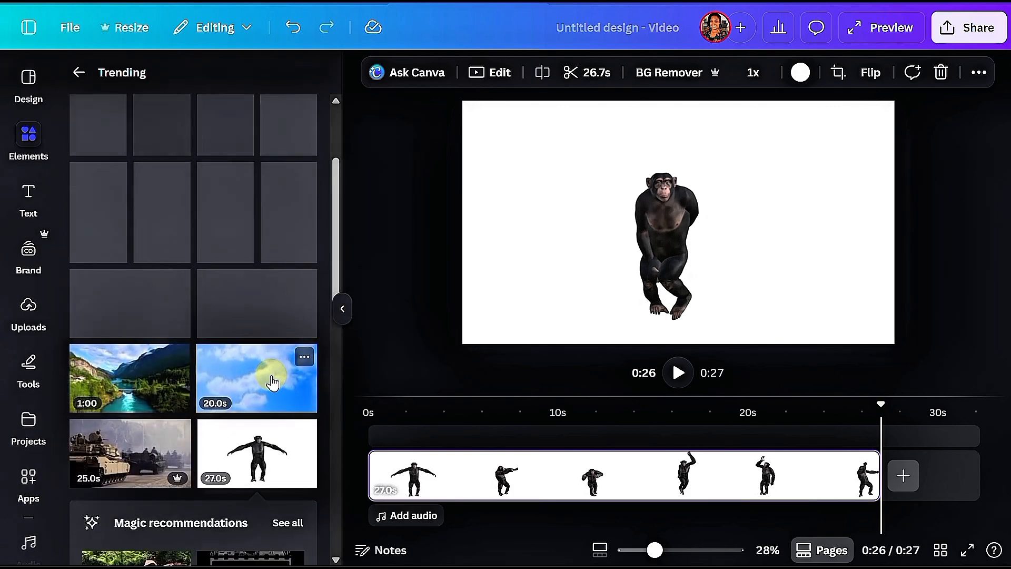
scroll(272, 383, down, 5)
scroll(275, 375, up, 5)
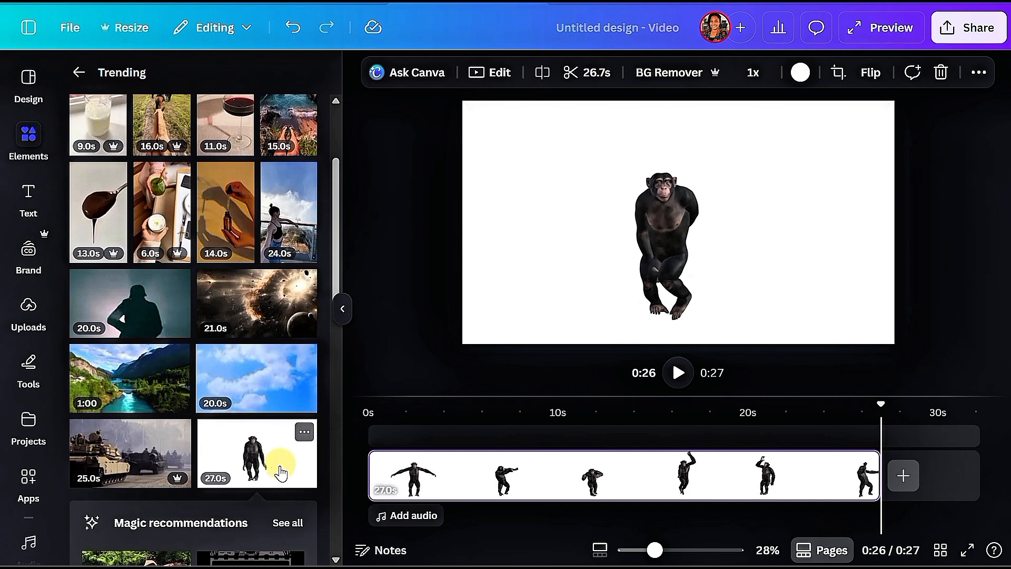
click(304, 433)
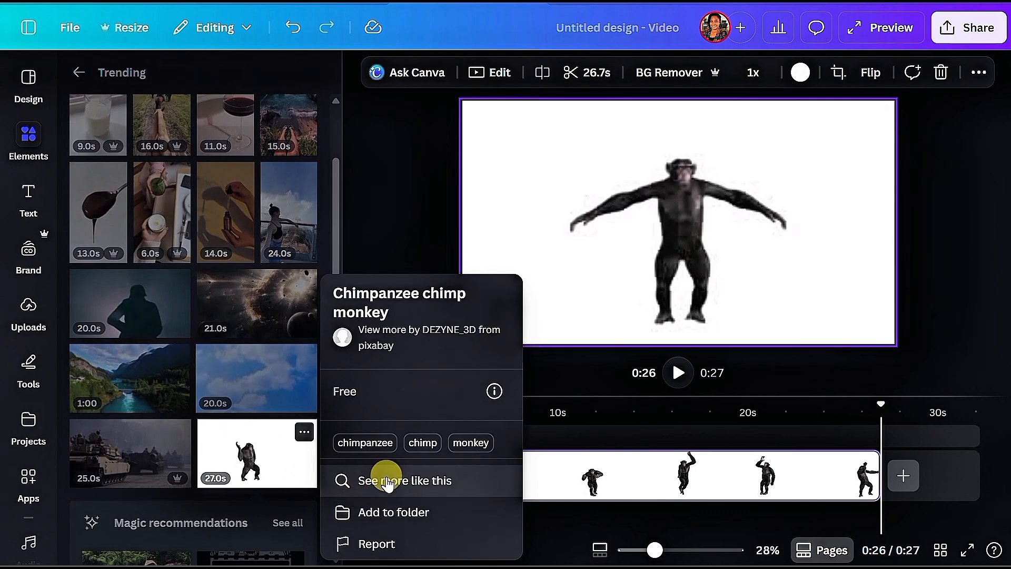
click(388, 481)
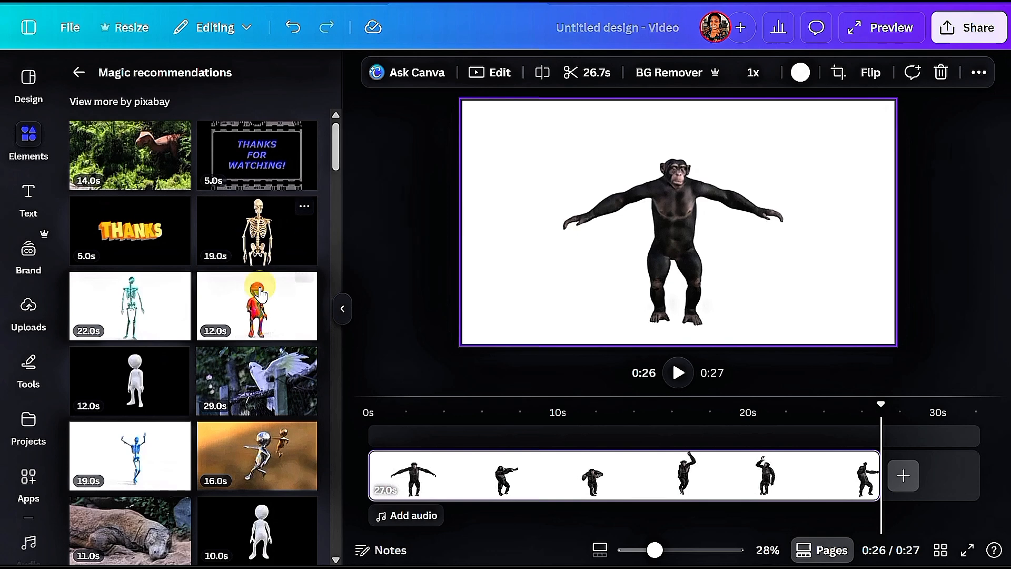
click(272, 259)
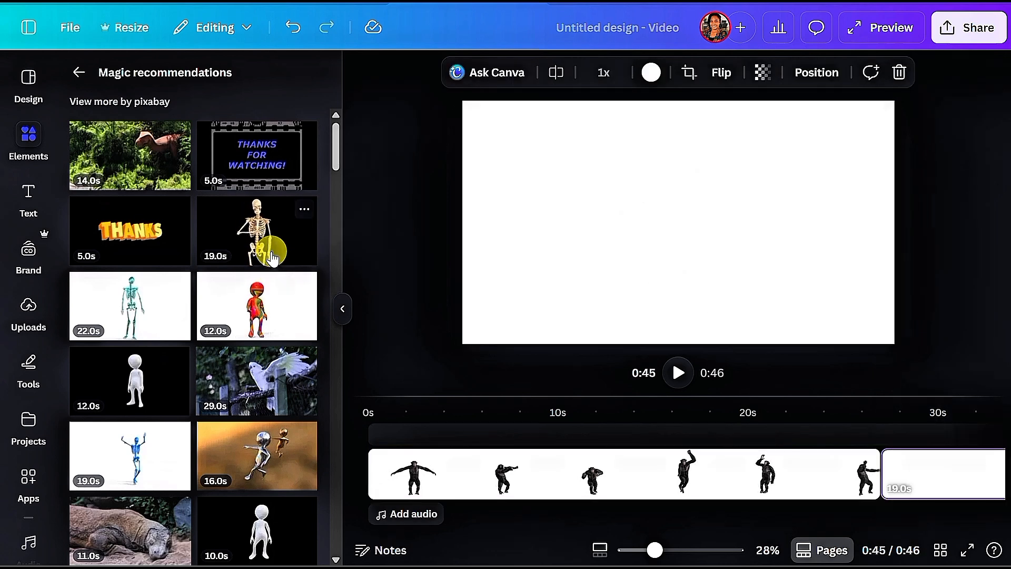
Step: Trim the start of the chimpanzee clip to shorten it to 20.4 seconds
click(448, 488)
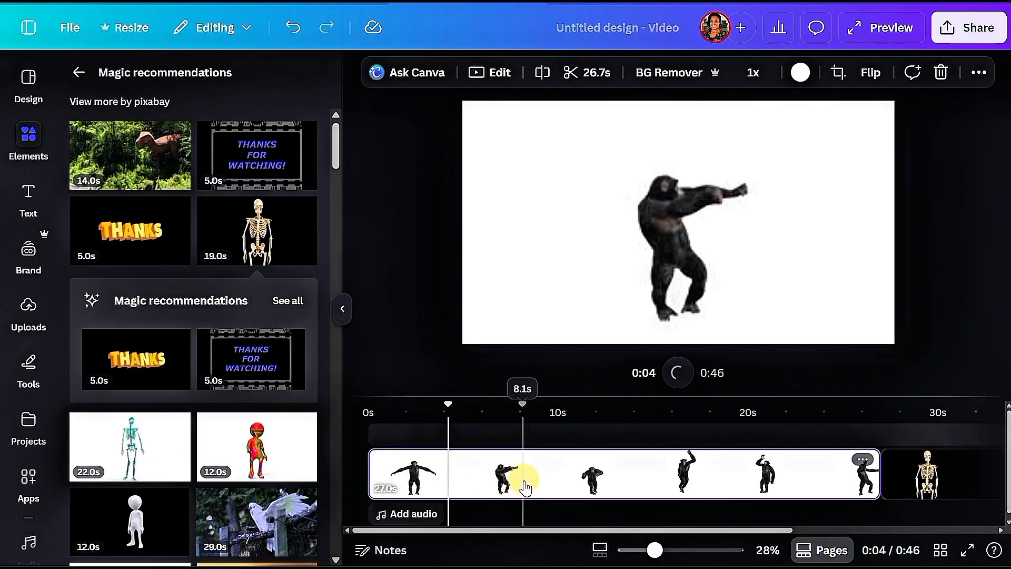
click(521, 474)
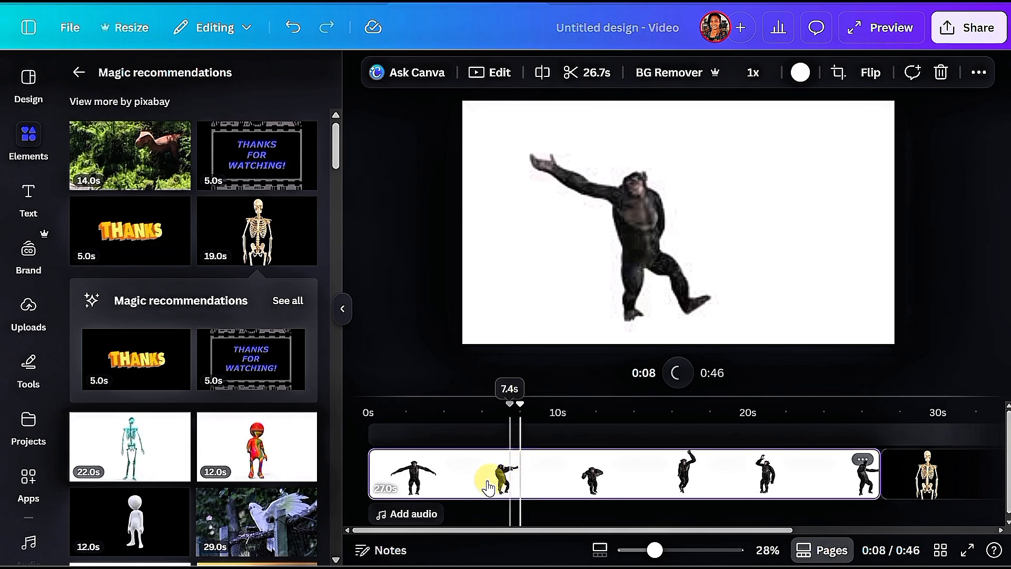
drag(374, 468, 495, 473)
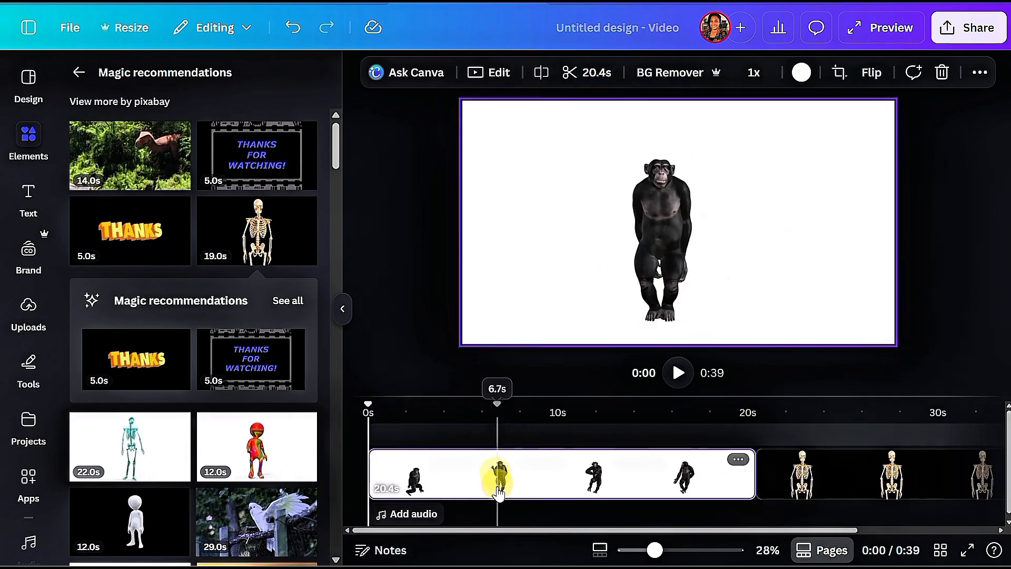
Step: Raise the skeleton clip's video speed to the maximum
click(872, 484)
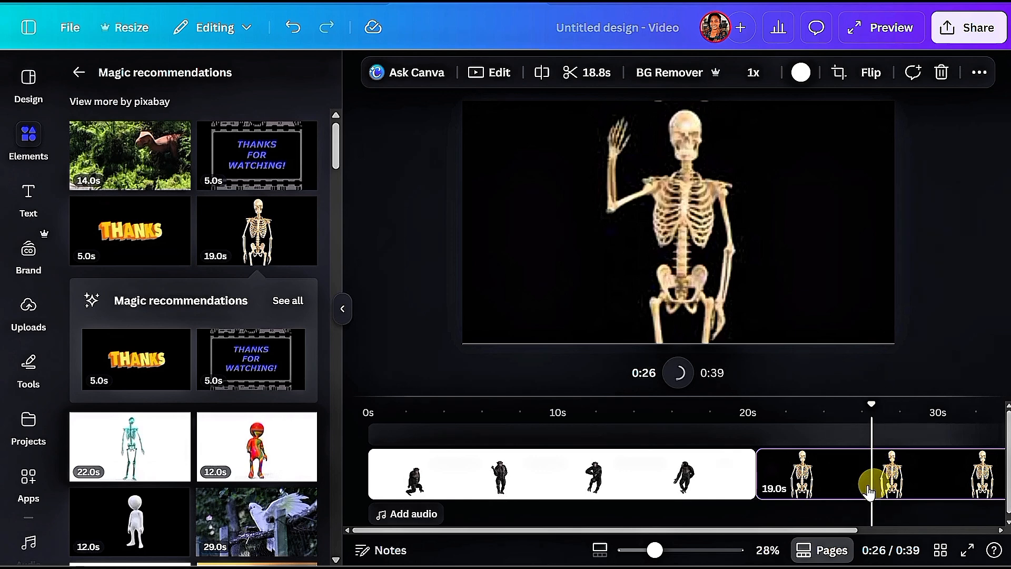
click(755, 74)
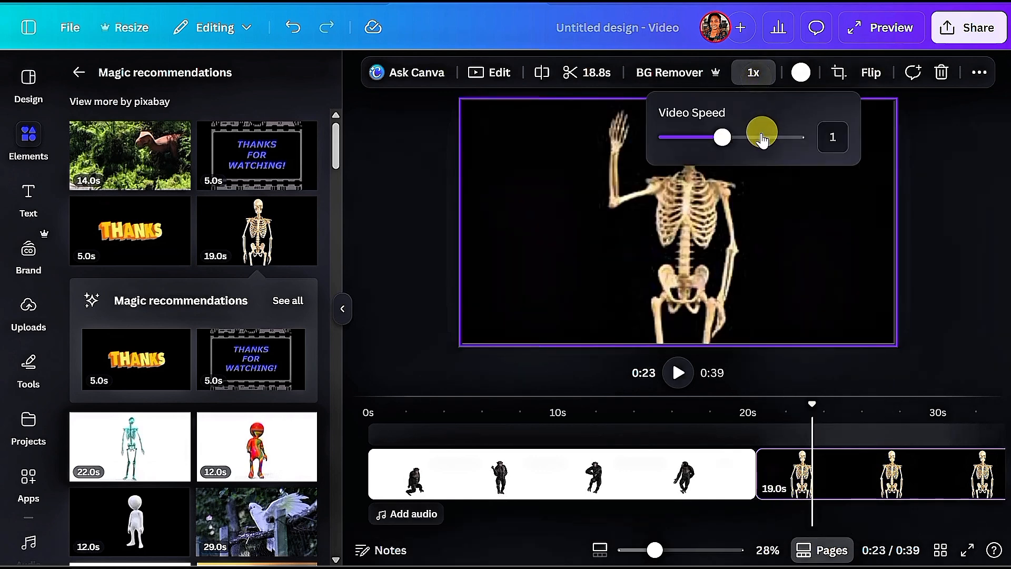
drag(722, 141, 922, 150)
Step: Move the playhead to the video's start and search the elements for "laughing emoji" graphics, filtered to animated ones
click(371, 419)
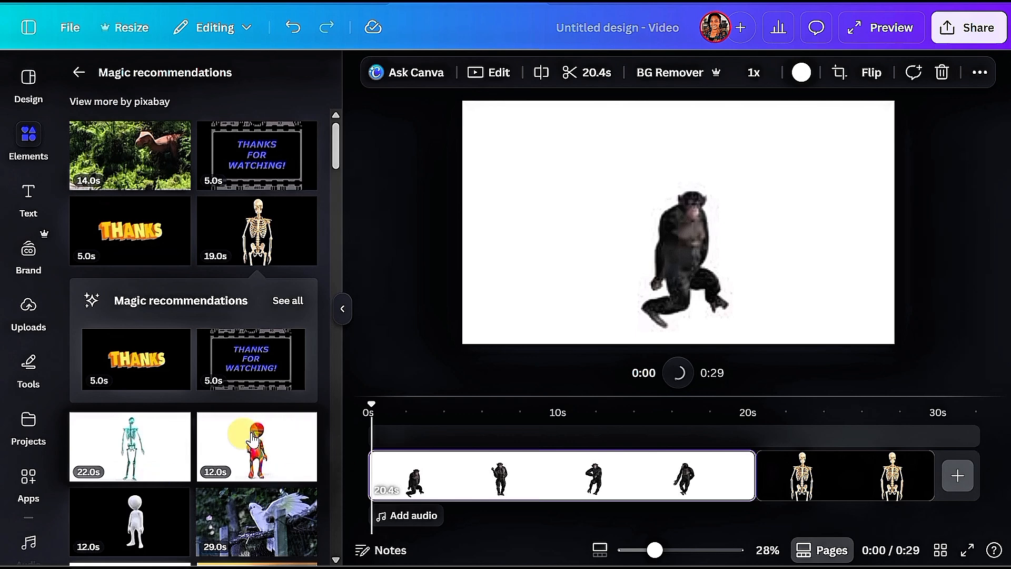
click(79, 72)
click(147, 80)
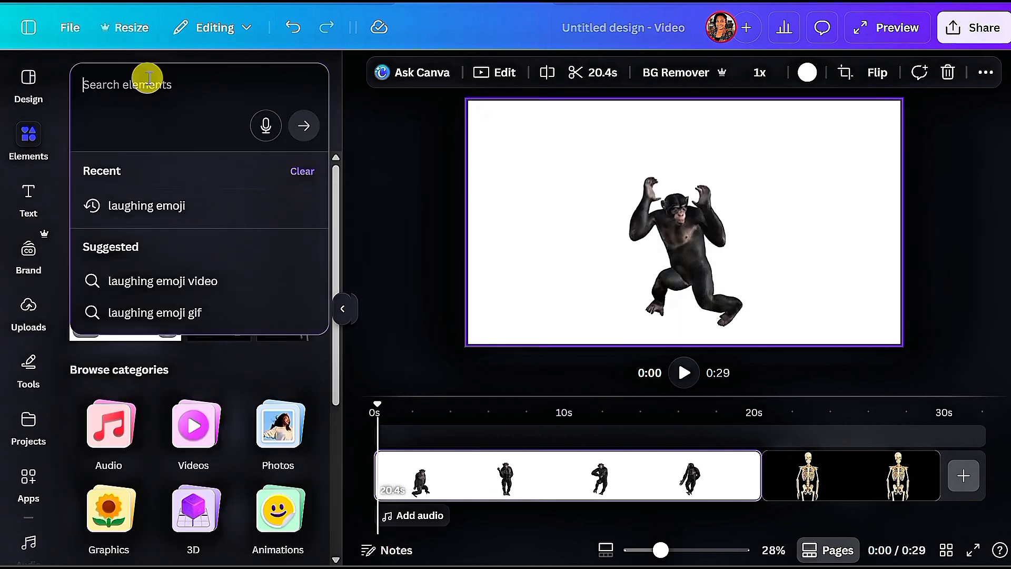
click(151, 197)
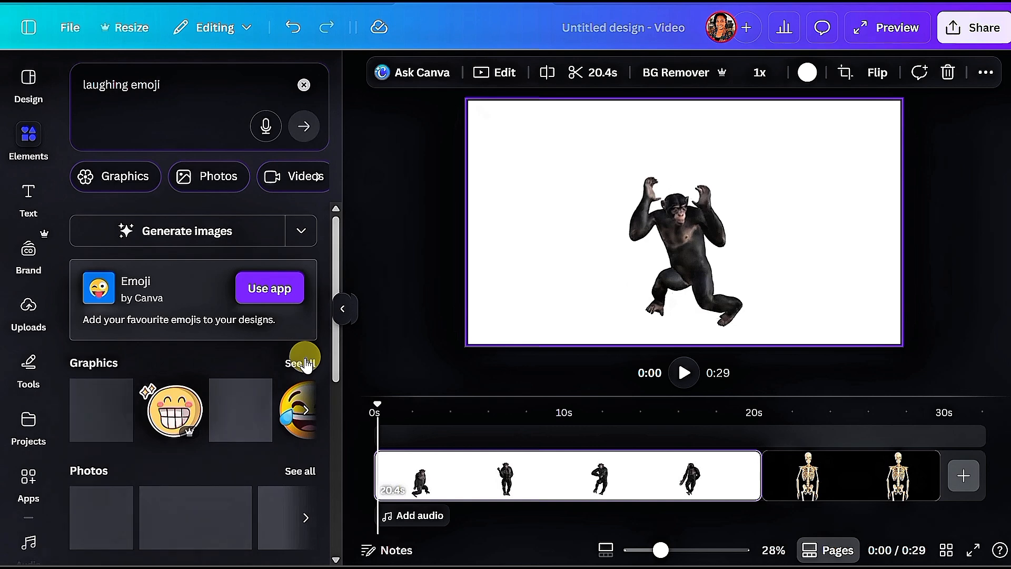
click(306, 363)
click(317, 176)
click(318, 176)
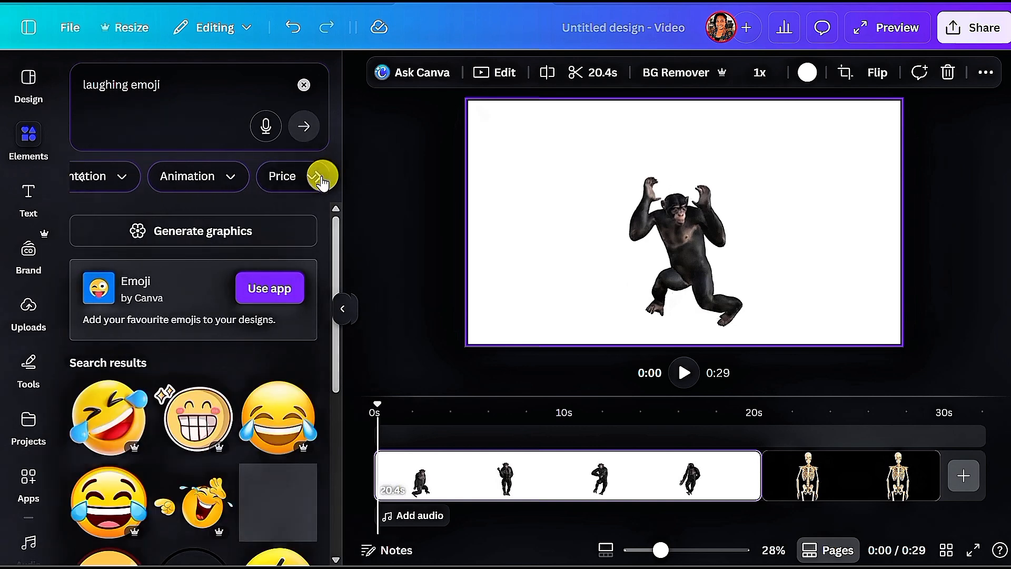
click(226, 176)
click(140, 246)
Step: Add the animated falling emojis graphic from the results over the start of the chimpanzee clip
scroll(242, 389, down, 5)
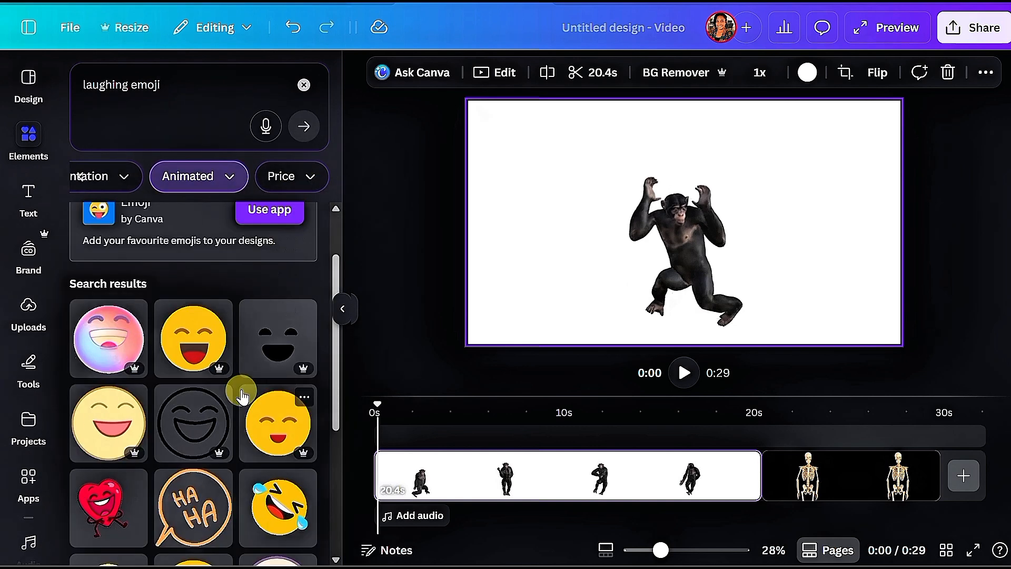
scroll(249, 388, down, 3)
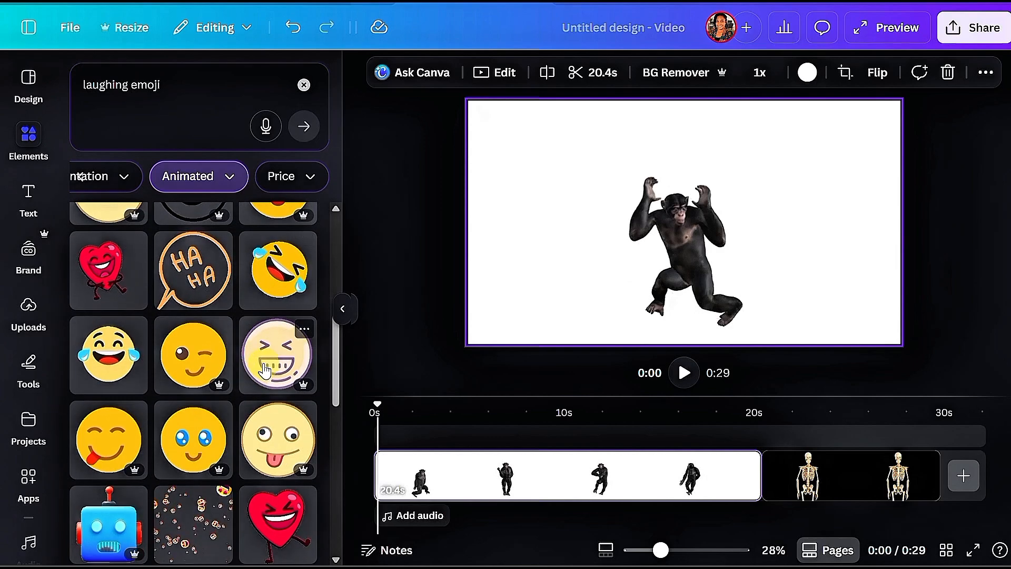
scroll(269, 369, up, 3)
scroll(278, 375, down, 2)
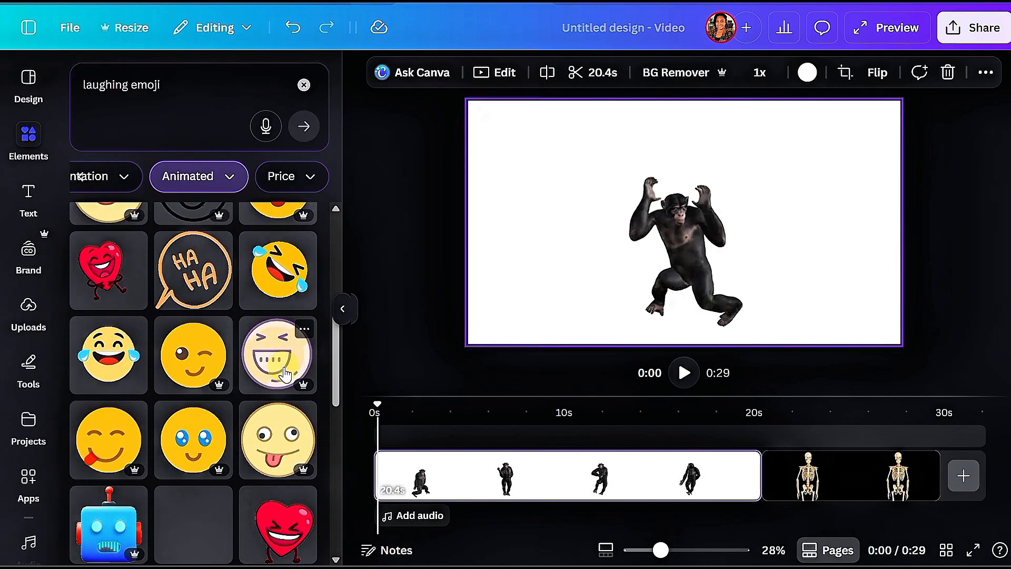
scroll(284, 375, down, 3)
click(191, 377)
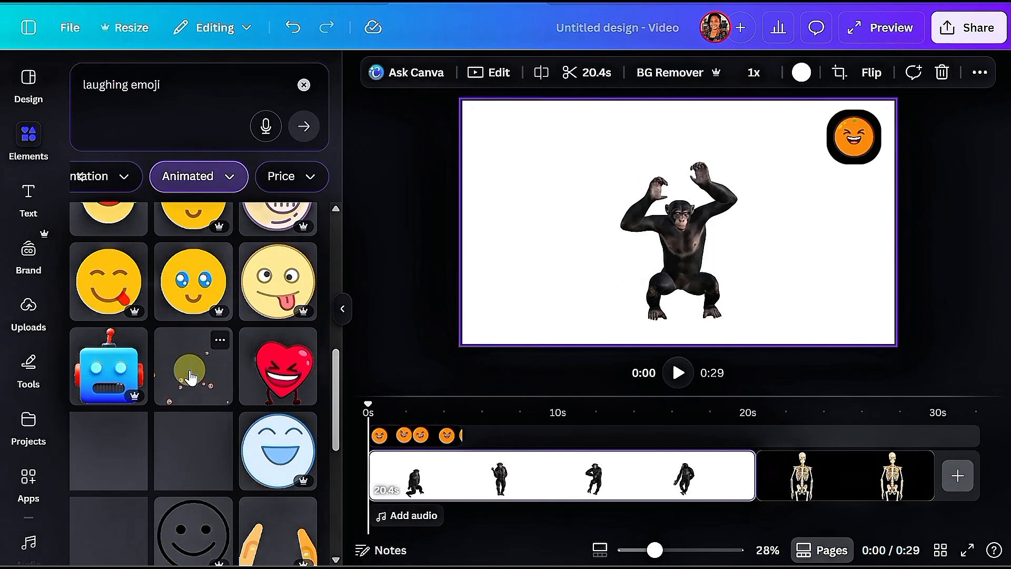
click(191, 377)
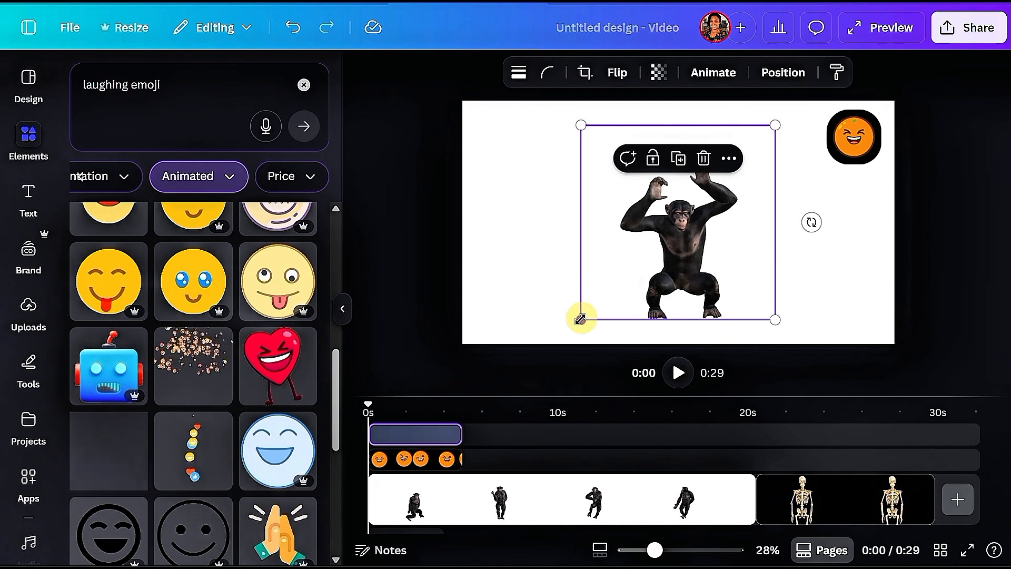
Step: Enlarge the falling emojis to full page height along the page's left edge and extend their duration to the chimpanzee clip's end
drag(581, 319, 550, 334)
drag(598, 264, 517, 224)
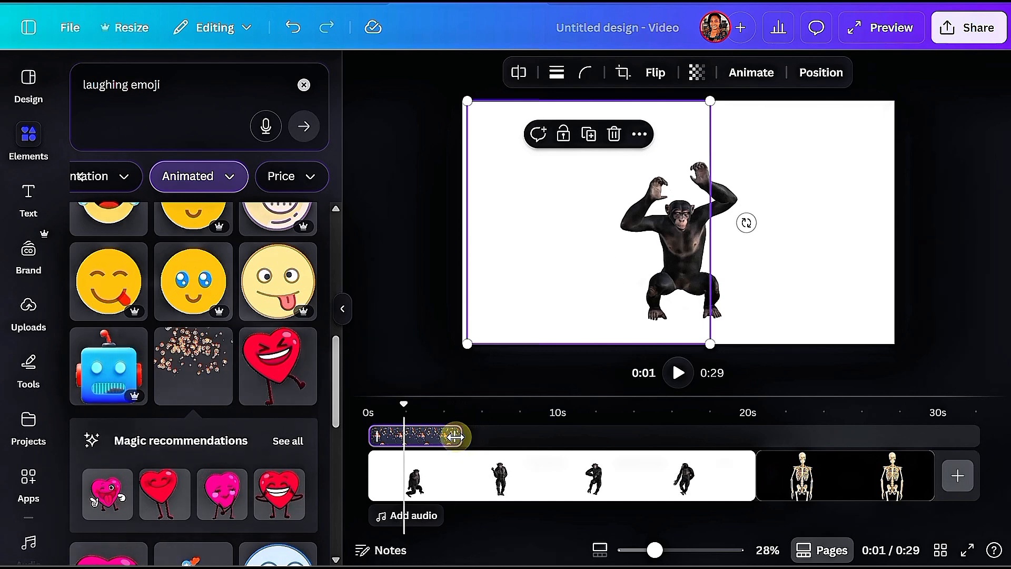
drag(454, 437, 754, 437)
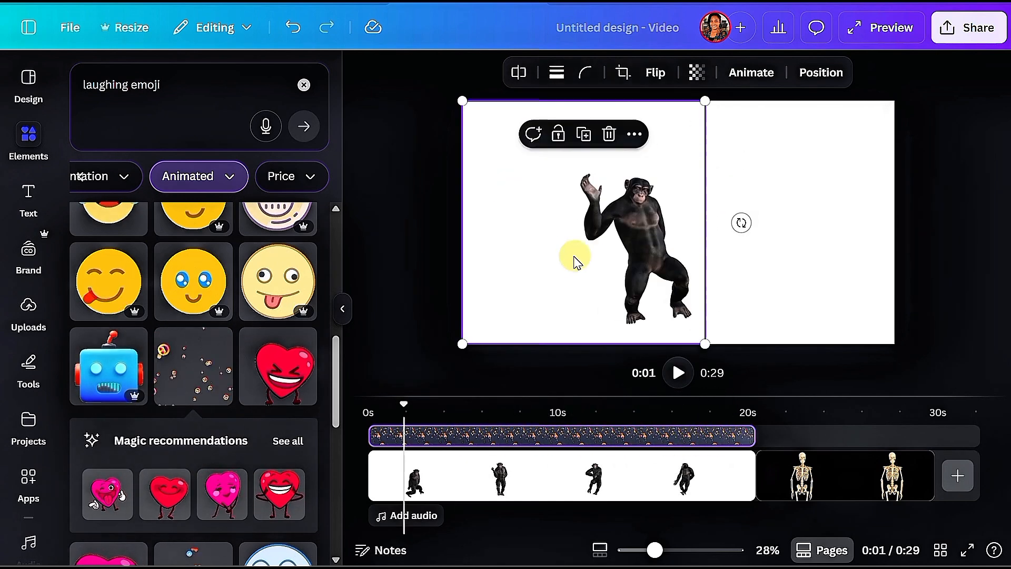
Step: Duplicate the falling emojis graphic, place the copy beside the original over the page's right side, and scrub through to check both
click(581, 135)
drag(579, 171, 821, 189)
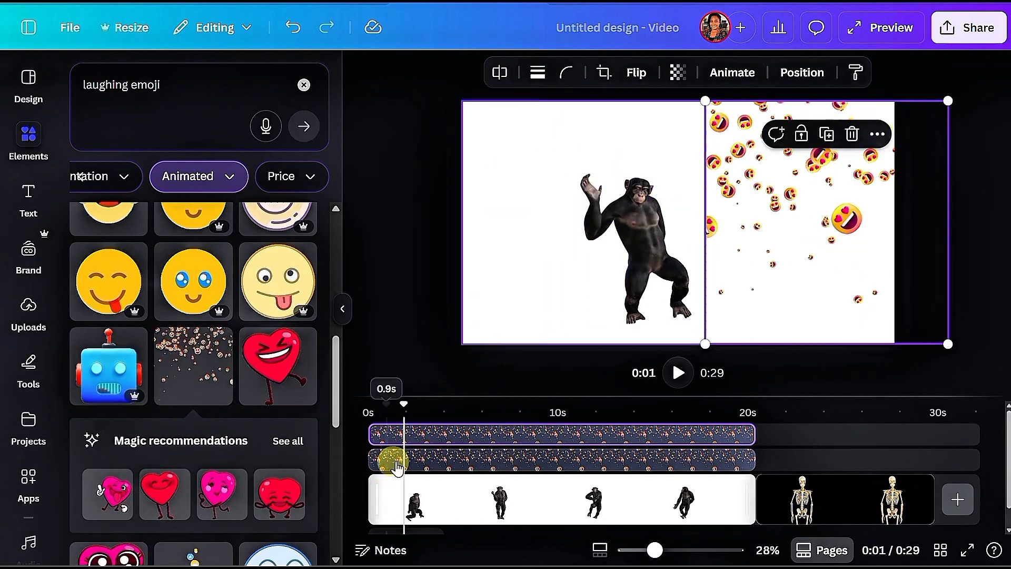
drag(395, 397, 692, 432)
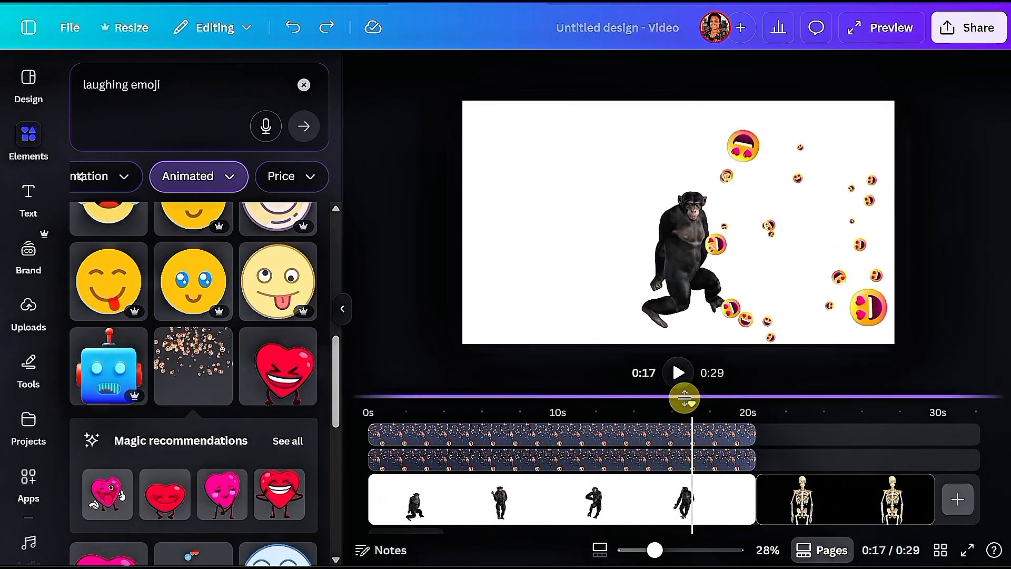
drag(677, 404, 365, 400)
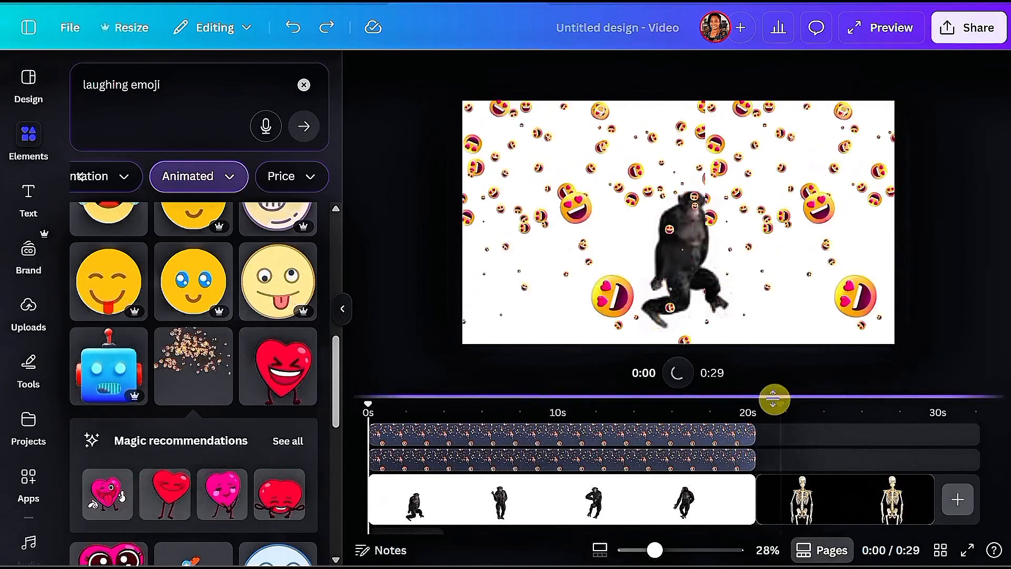
Step: Enlarge the timeline area to show the audio track and open the audio library for the video
drag(771, 395, 780, 295)
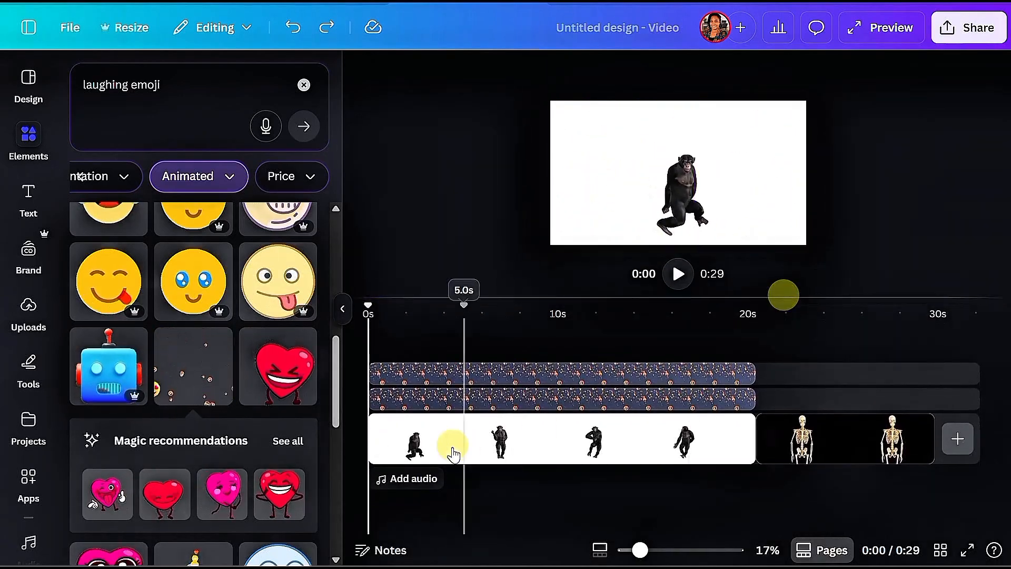
click(410, 480)
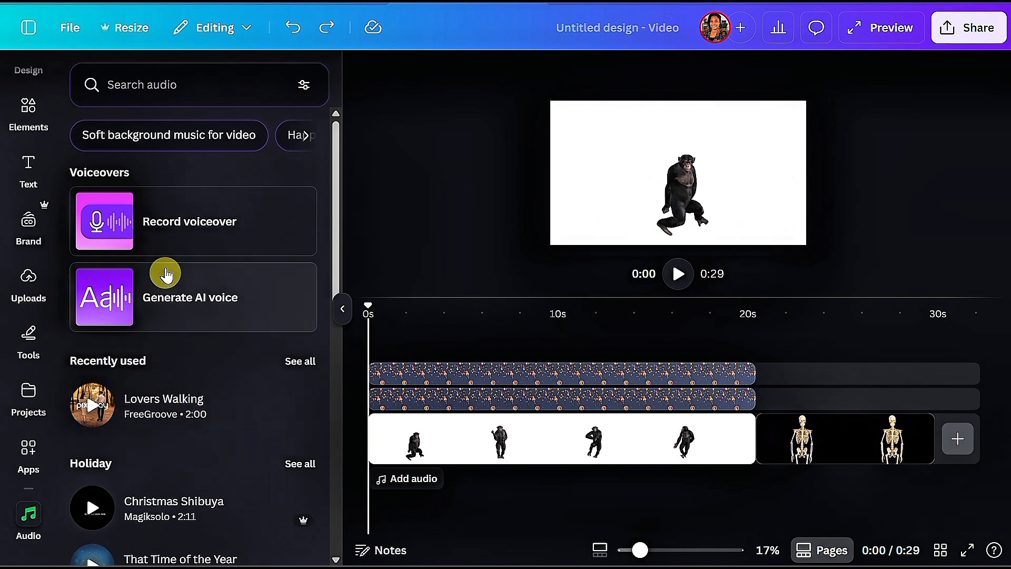
click(193, 92)
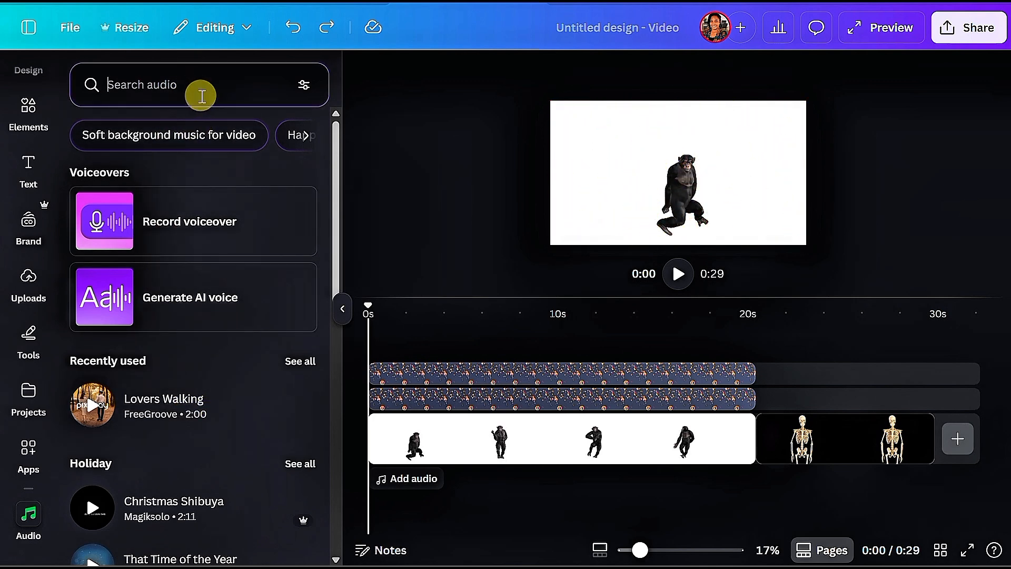
click(198, 225)
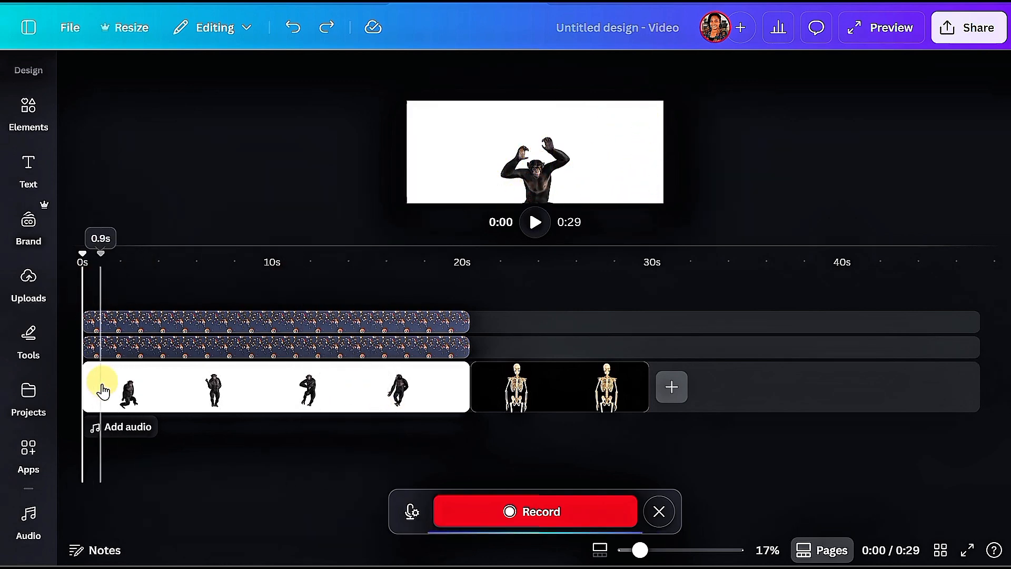
click(120, 426)
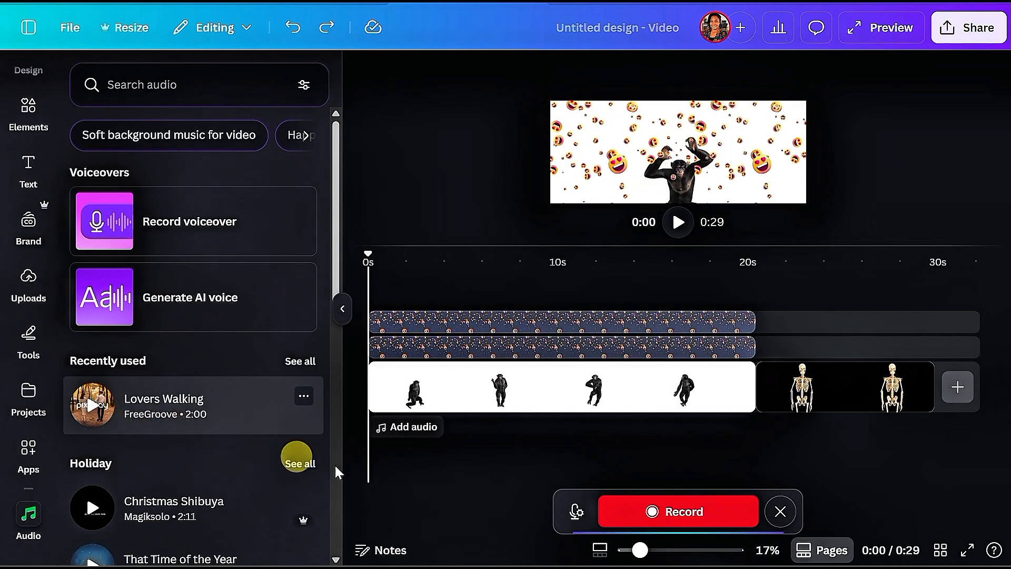
click(782, 511)
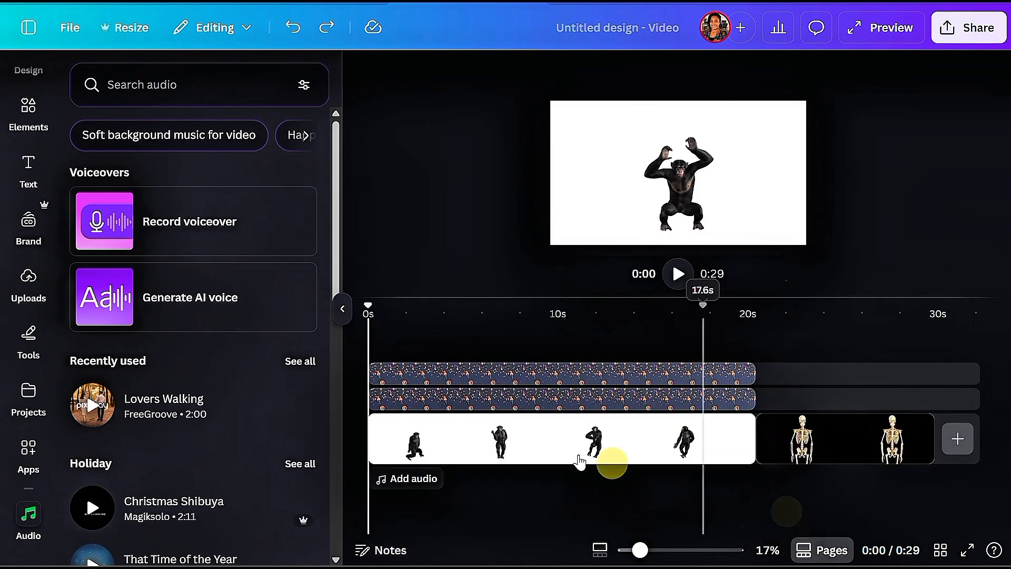
Step: Generate an AI voice clip from the example text "But first, coffee (or matcha)." using the English (Australia) voice of the man with glasses
click(226, 308)
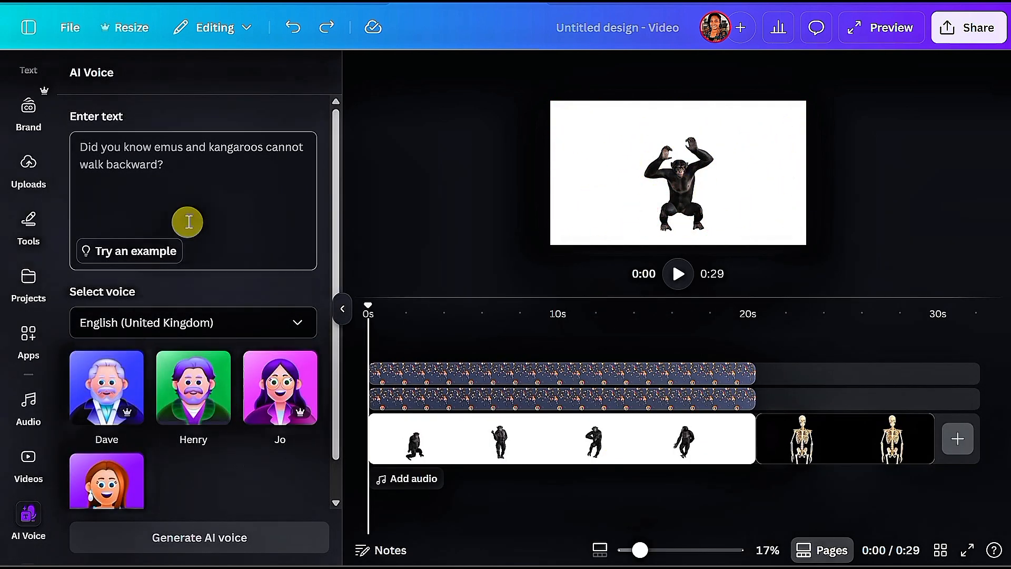
click(153, 251)
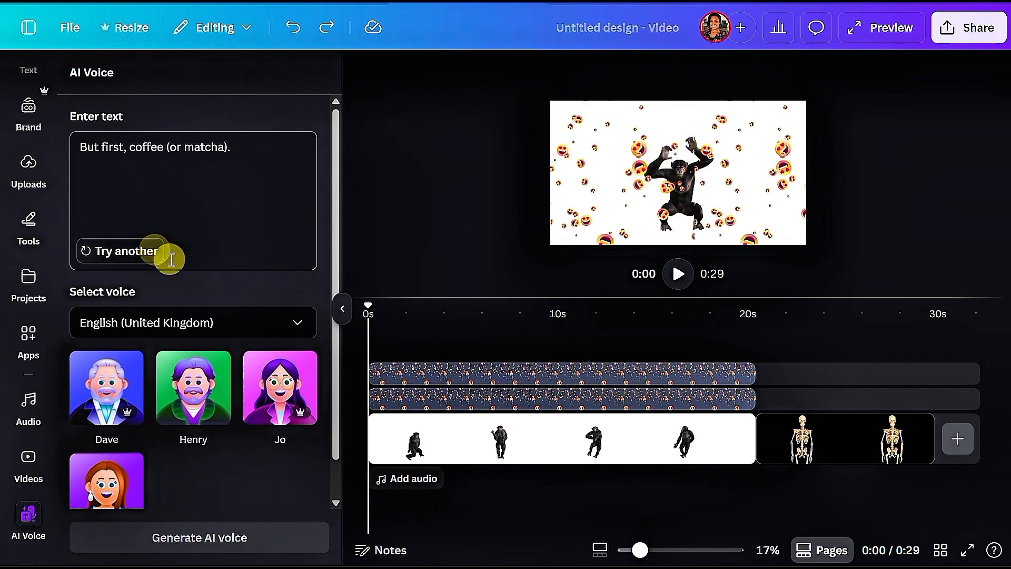
click(105, 377)
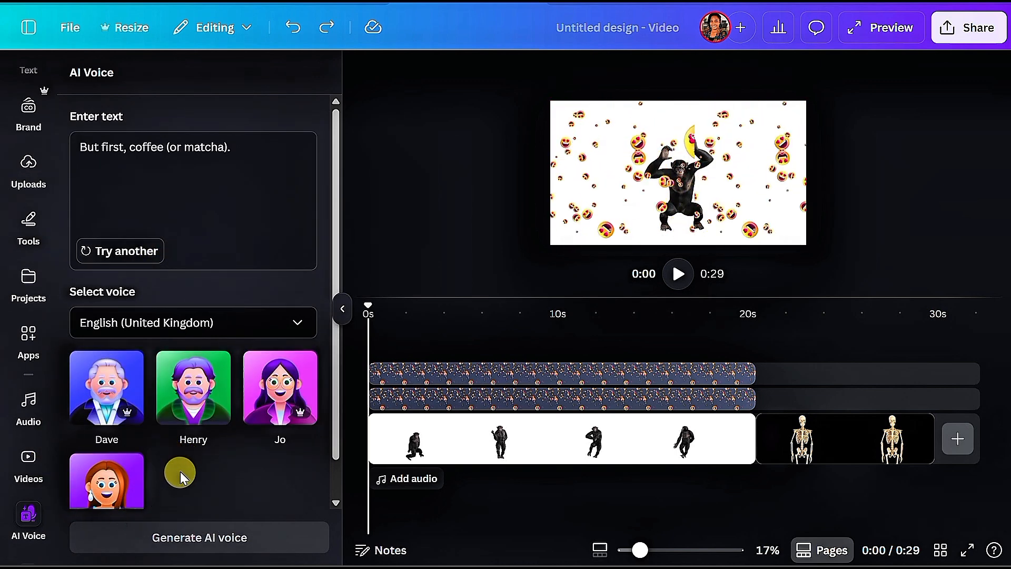
click(262, 331)
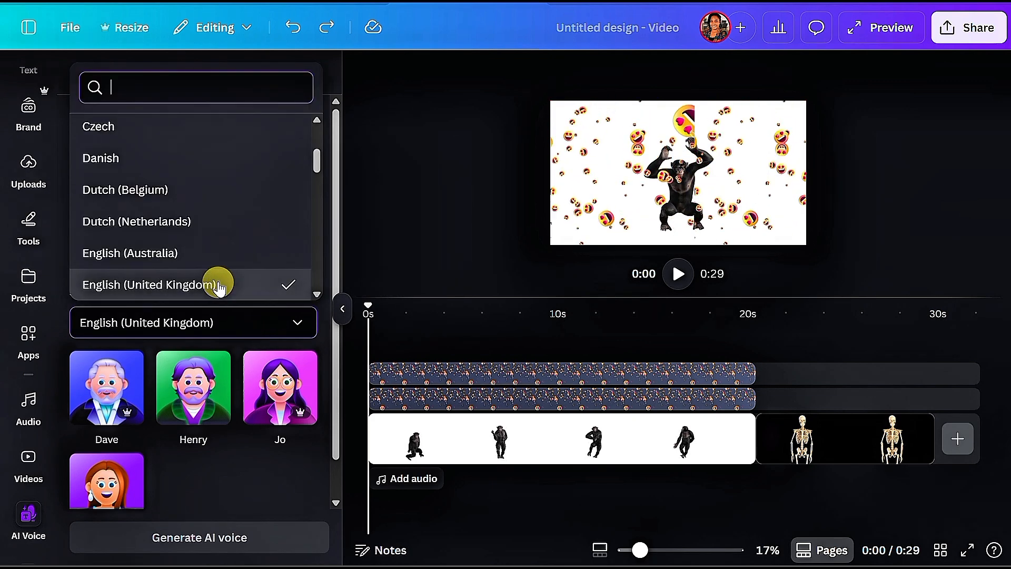
click(216, 252)
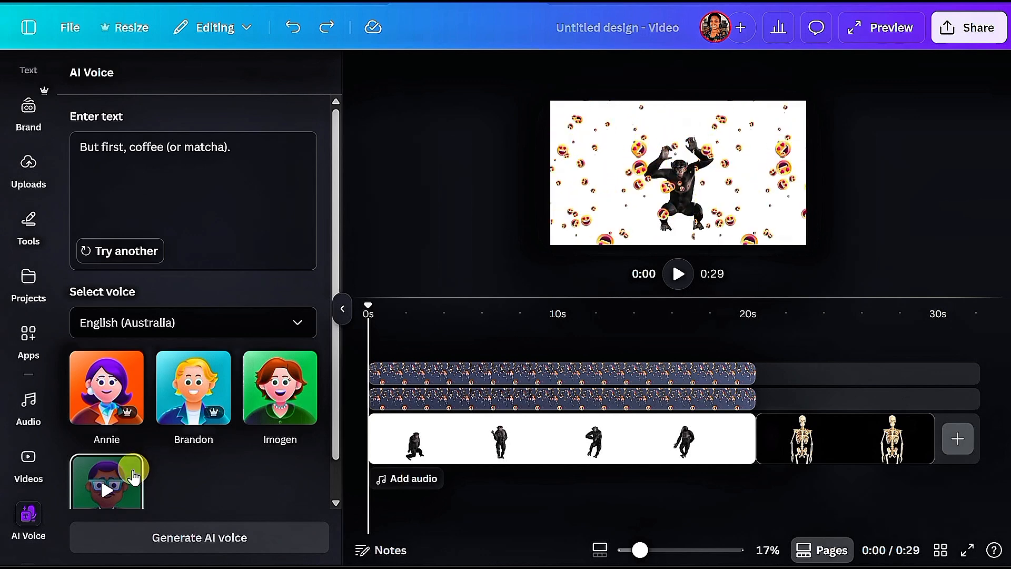
click(127, 490)
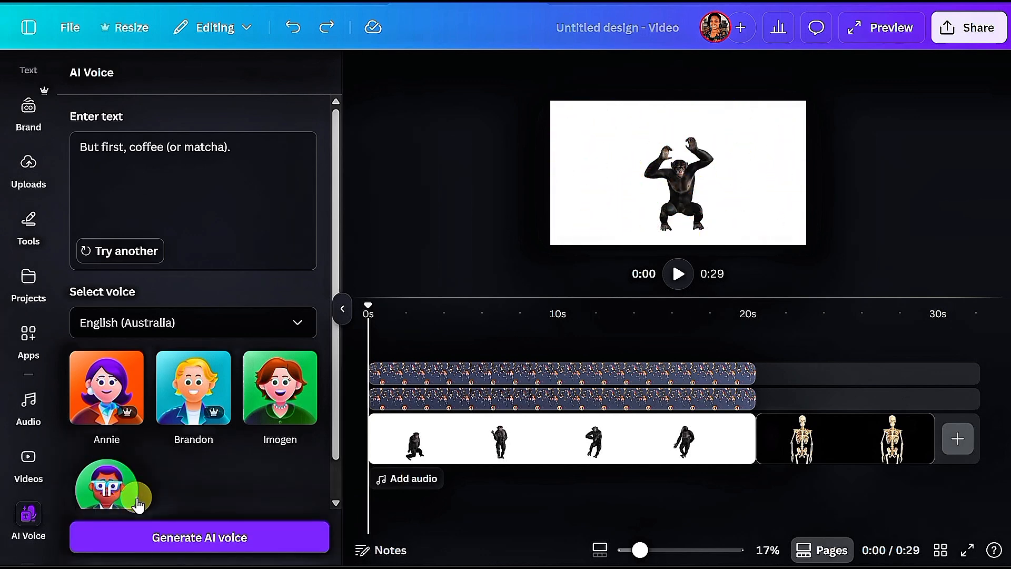
click(163, 537)
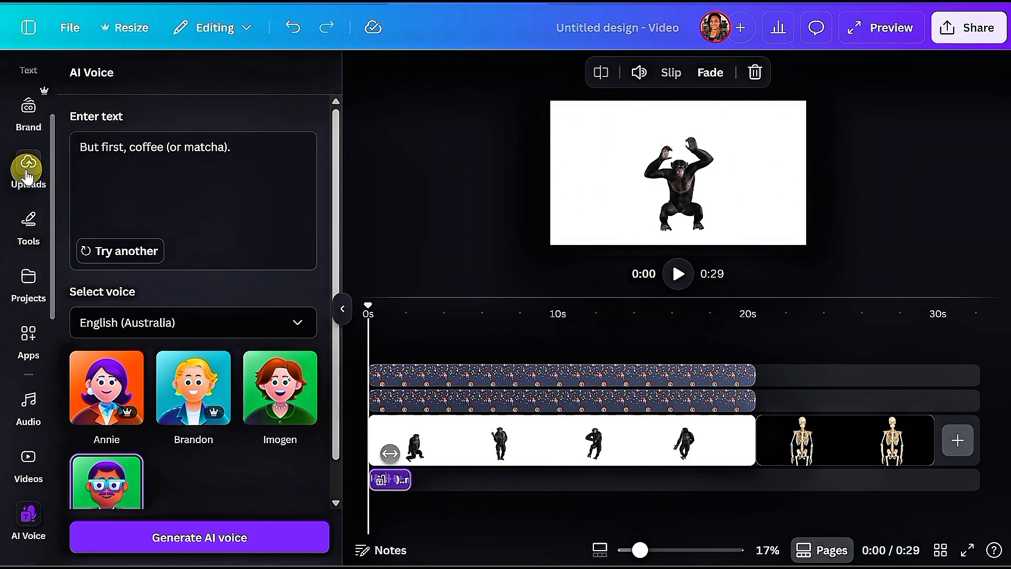
Step: Clear the elements search and add the recently used music track "Lovers Walking" from the audio category to the timeline
scroll(32, 157, up, 2)
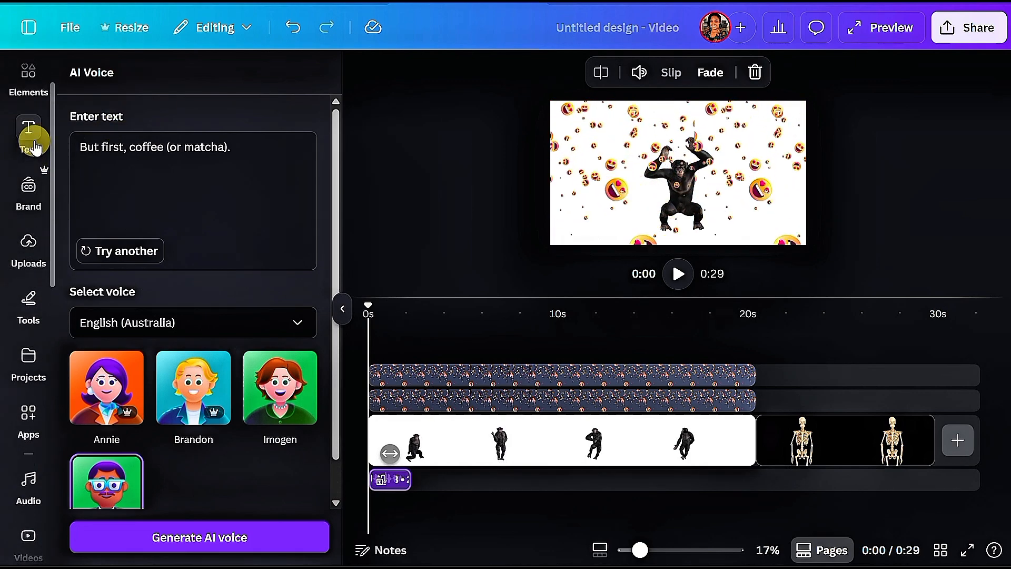
click(29, 79)
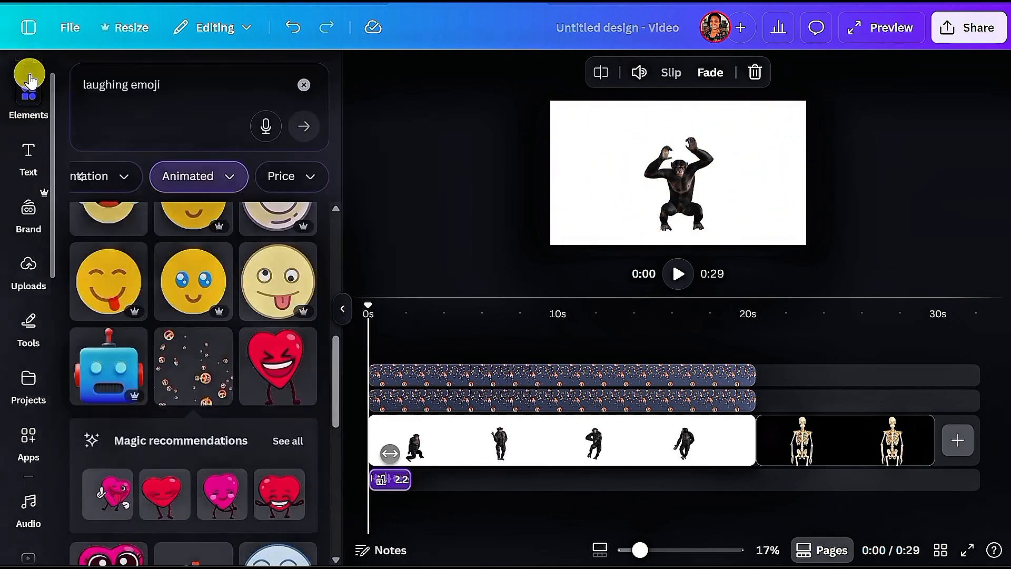
click(304, 84)
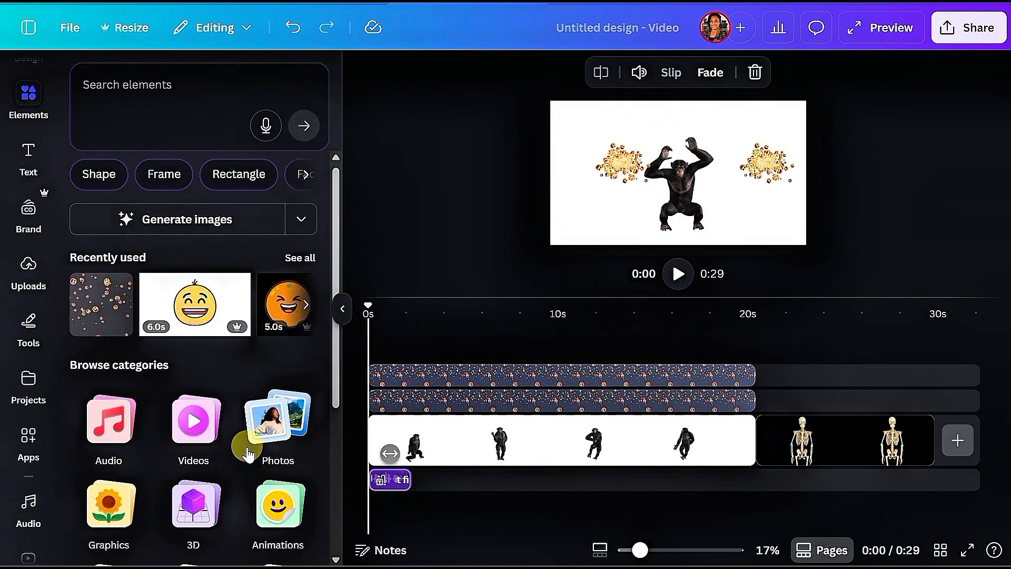
click(137, 439)
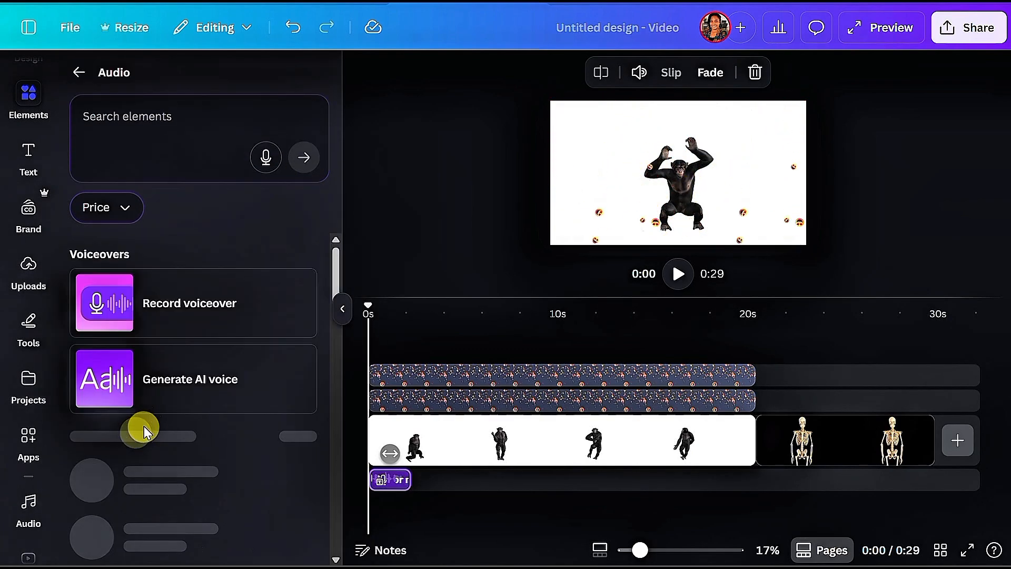
scroll(179, 414, down, 1)
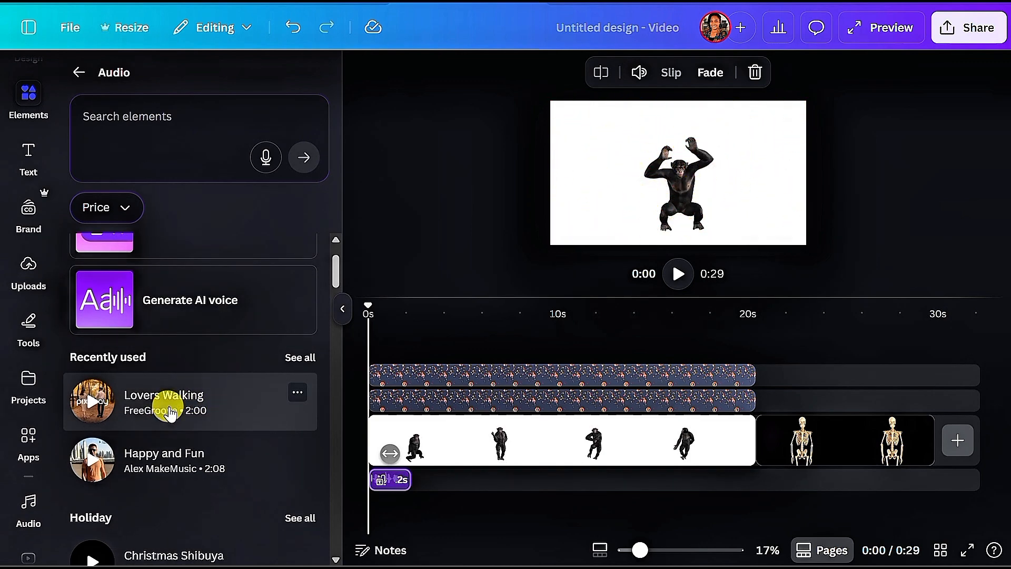
click(170, 414)
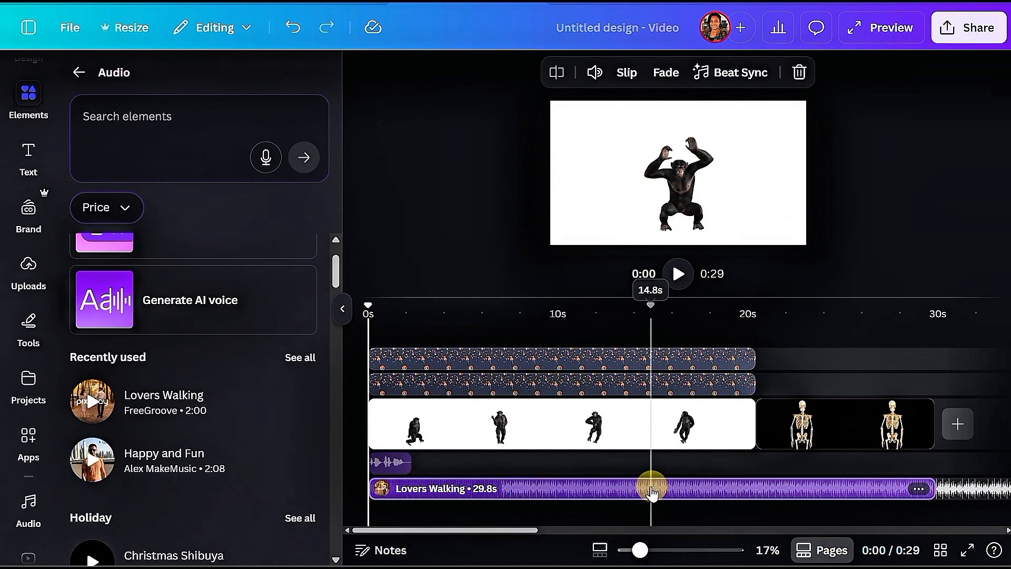
Step: Trim the start of the "Lovers Walking" track to a length of about 29.4 s and slip its audio to a later portion
drag(652, 490, 628, 487)
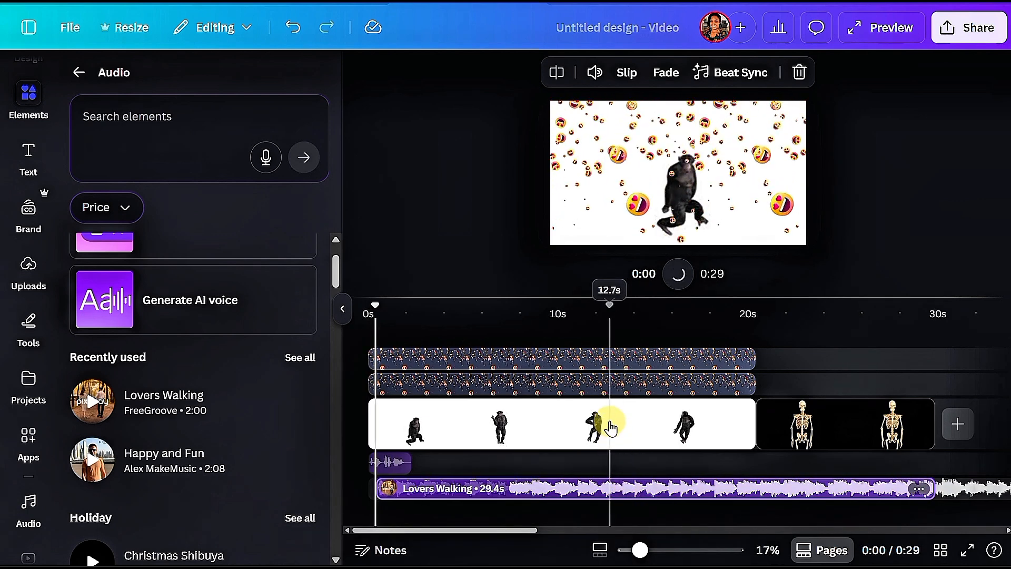
click(627, 73)
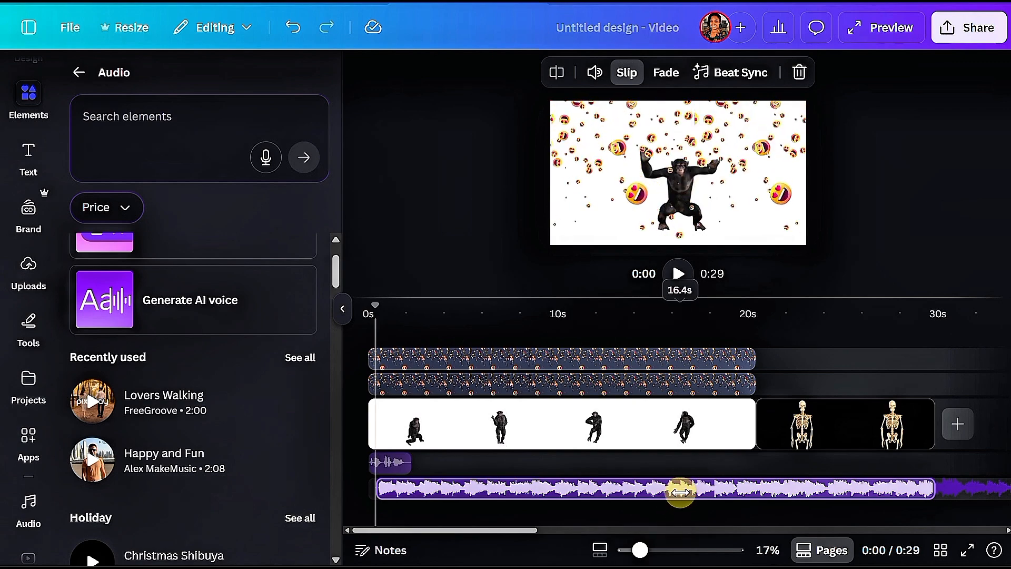
drag(680, 491, 467, 519)
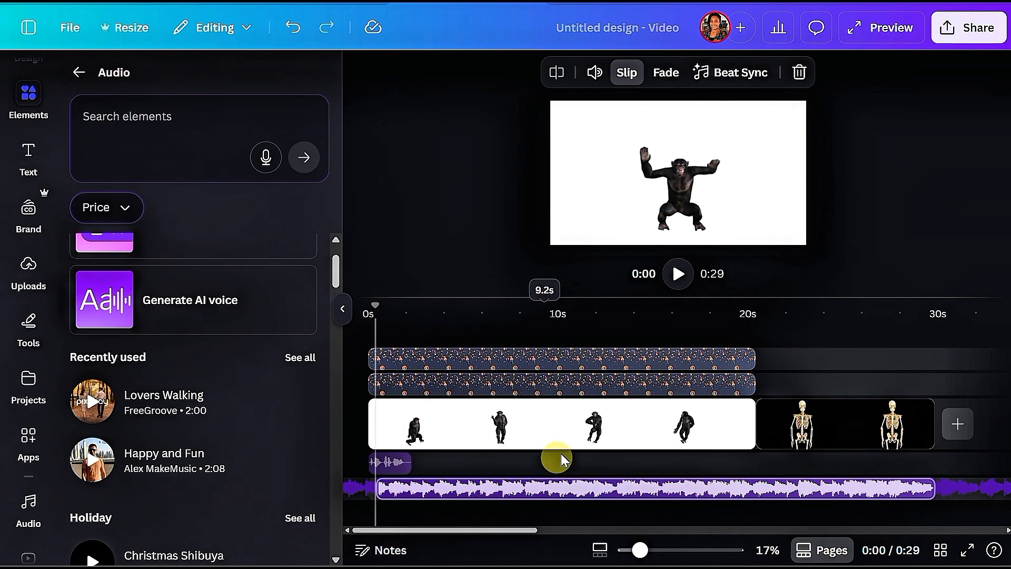
Step: Set the music track's volume to 68 and sync the pages and elements to its beat with Beat Sync
click(604, 75)
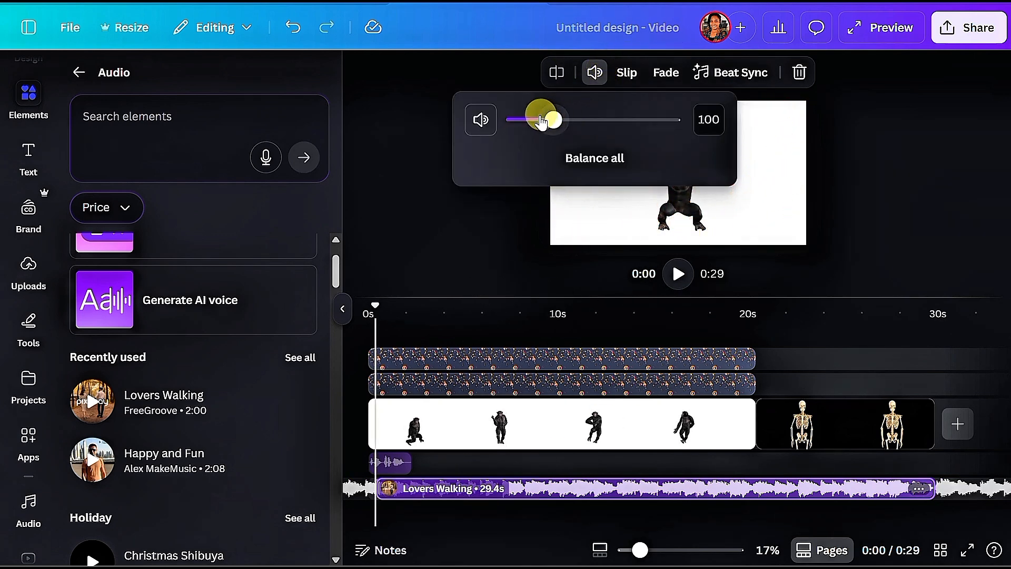
drag(541, 121, 541, 120)
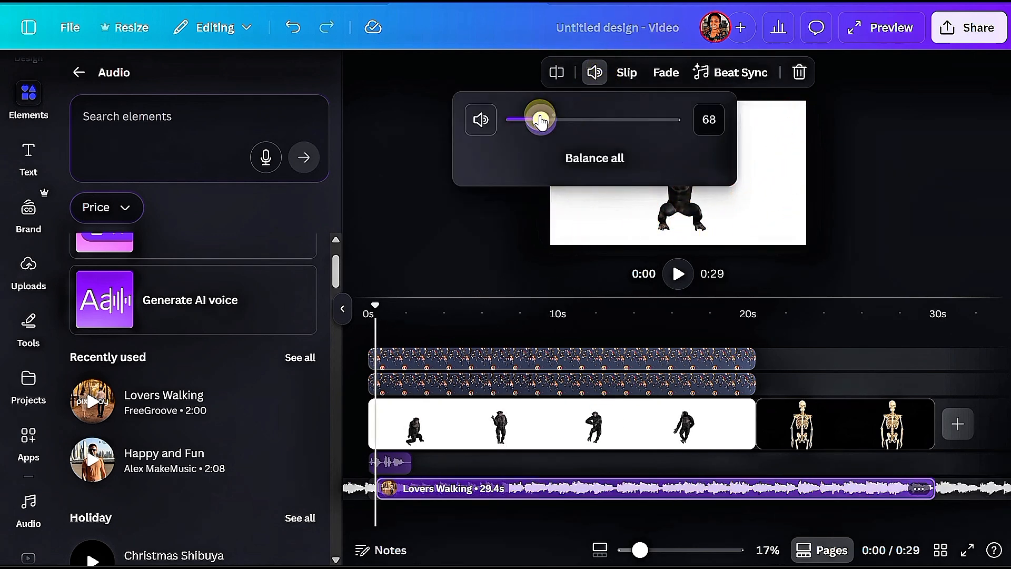
click(725, 80)
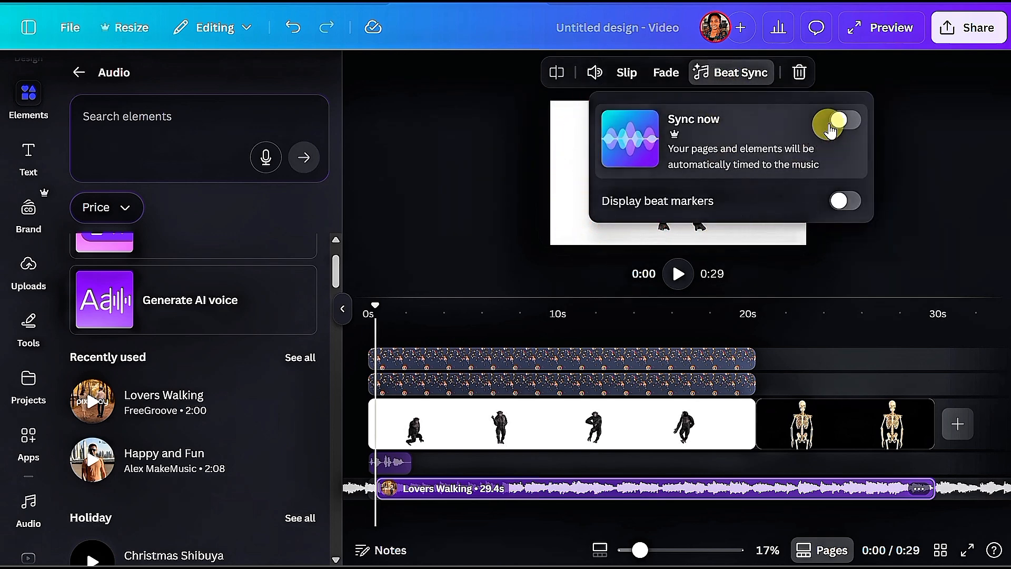
click(848, 121)
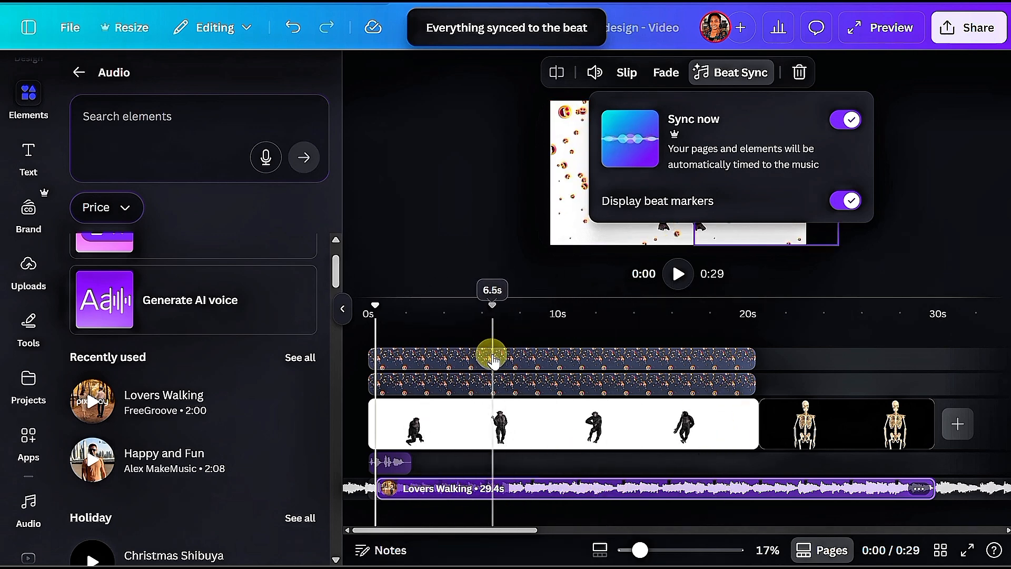
Step: Extend the music track's start back to the beginning of the video and play the video to check it
click(394, 493)
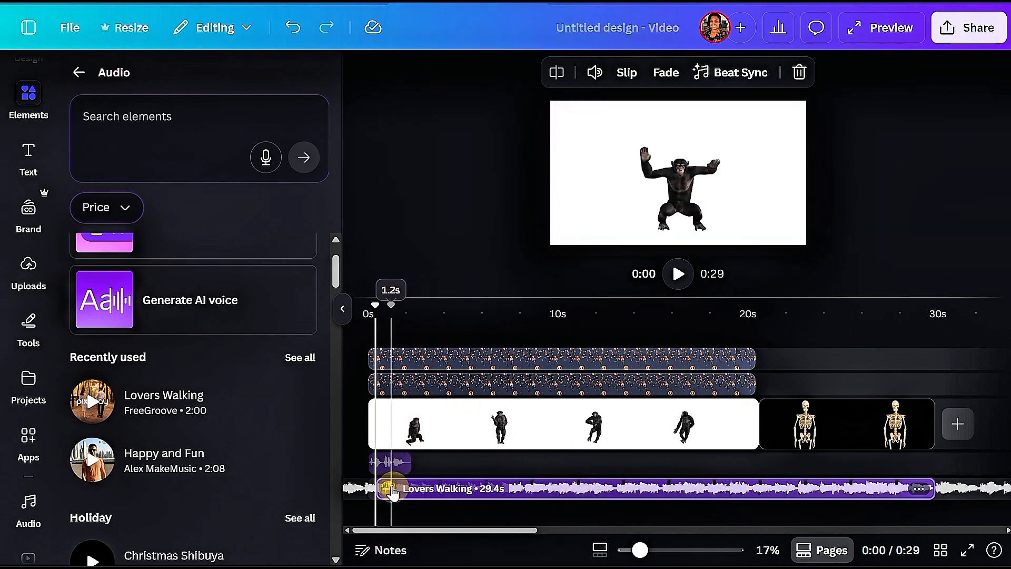
drag(393, 493, 373, 485)
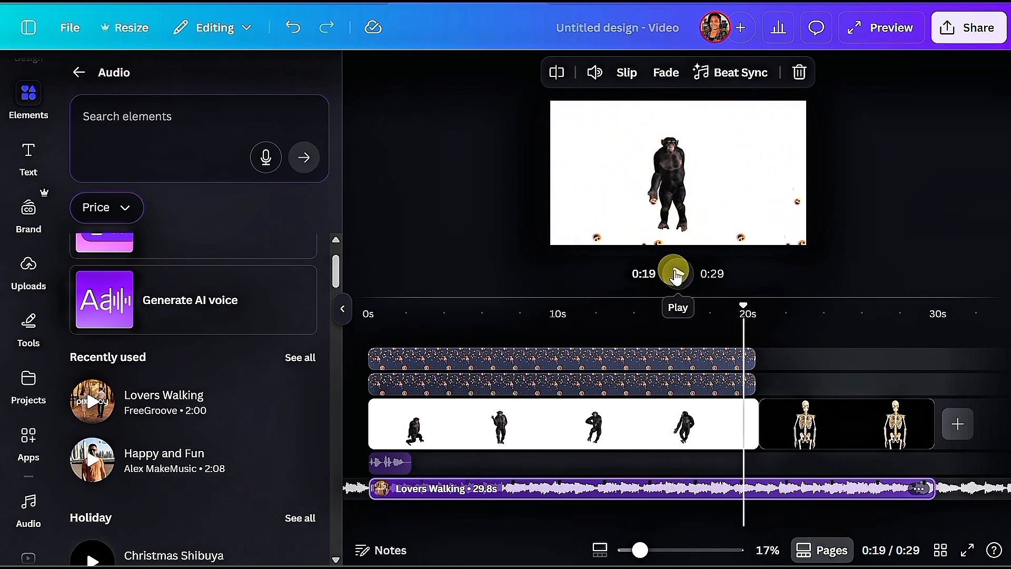
click(676, 273)
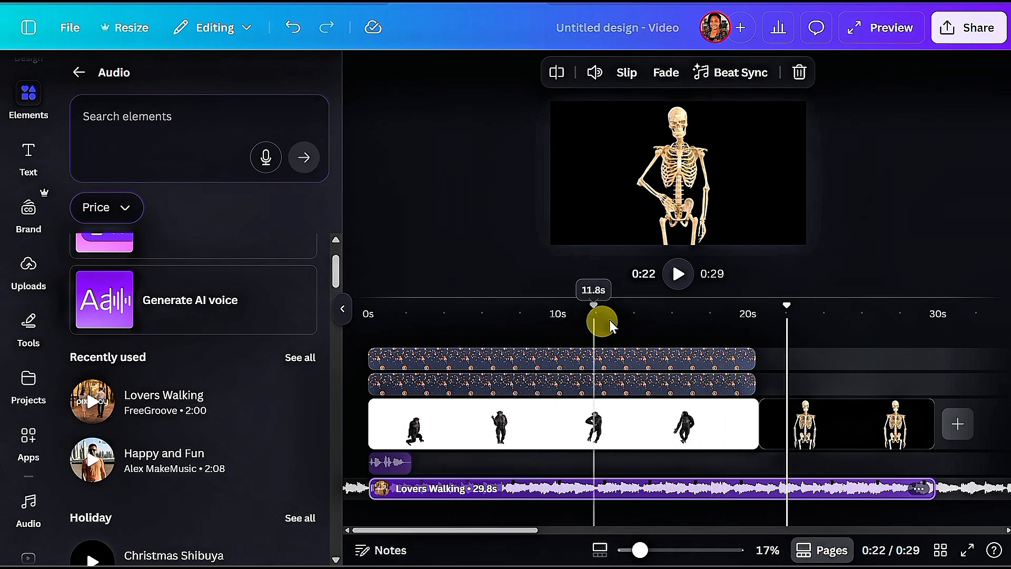
Step: Review the MP4 download settings at 1080p (HD) quality, and open the YouTube sharing options for the video
click(965, 35)
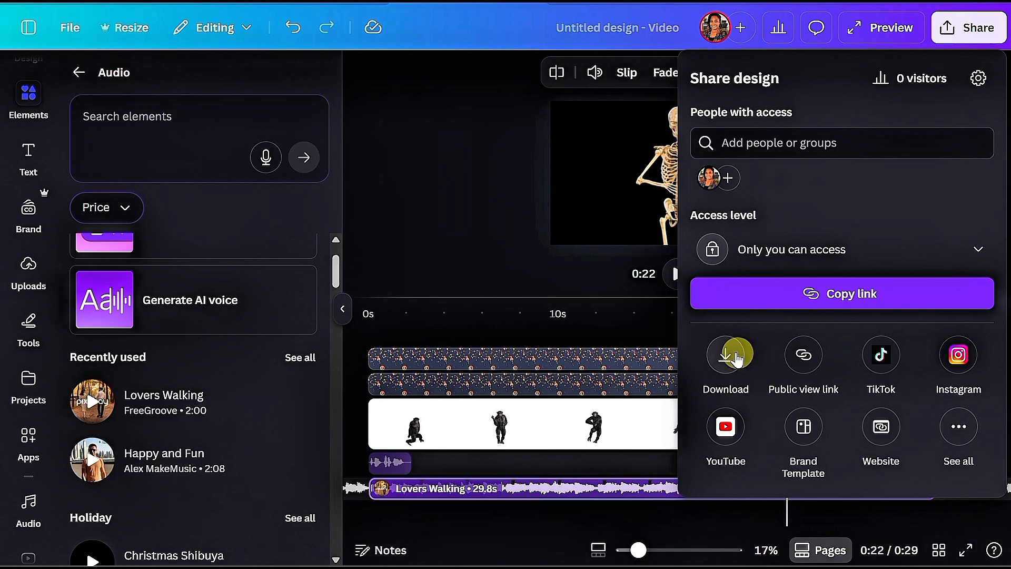
click(726, 358)
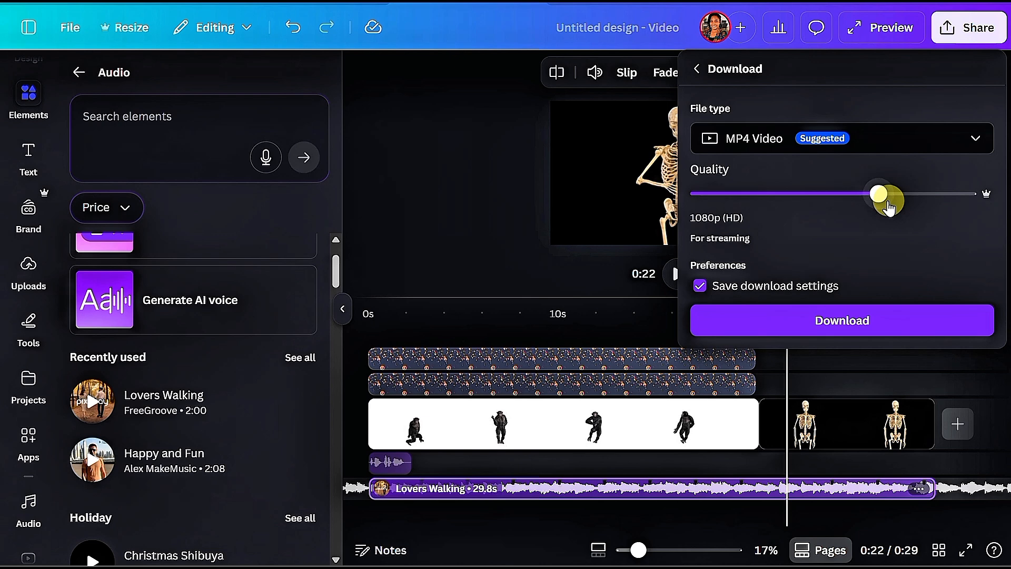
drag(878, 195, 895, 205)
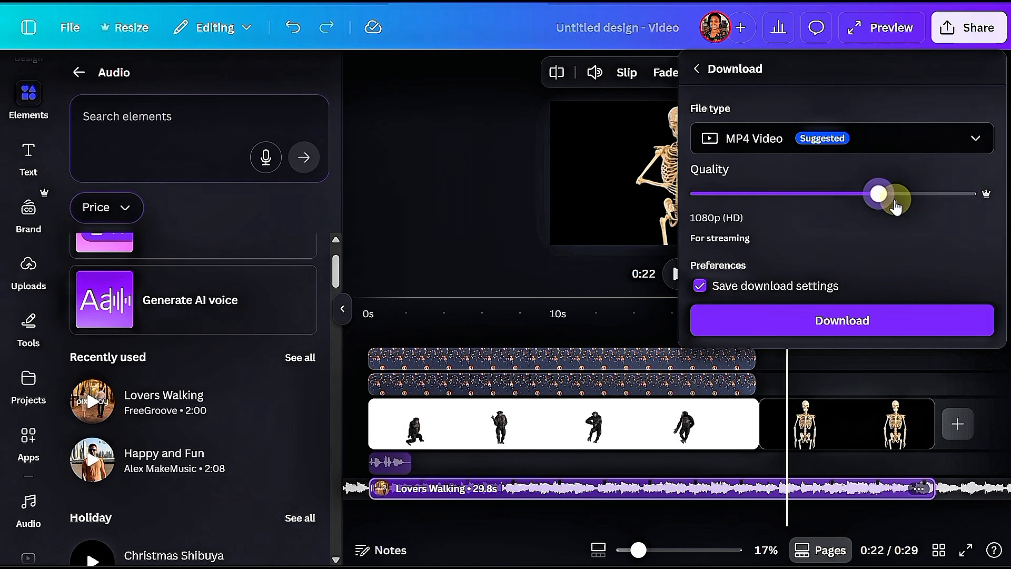
click(697, 69)
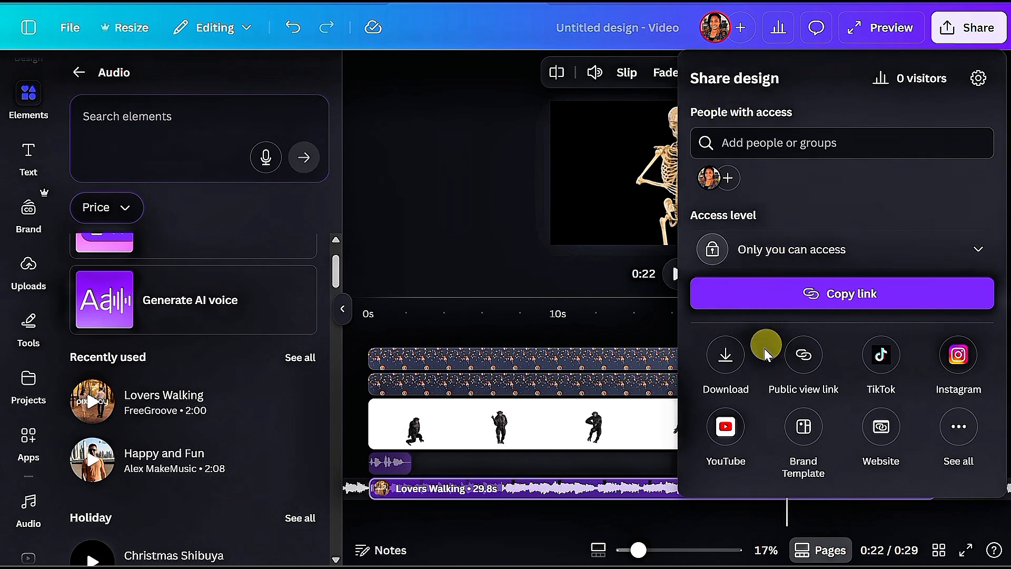
click(725, 426)
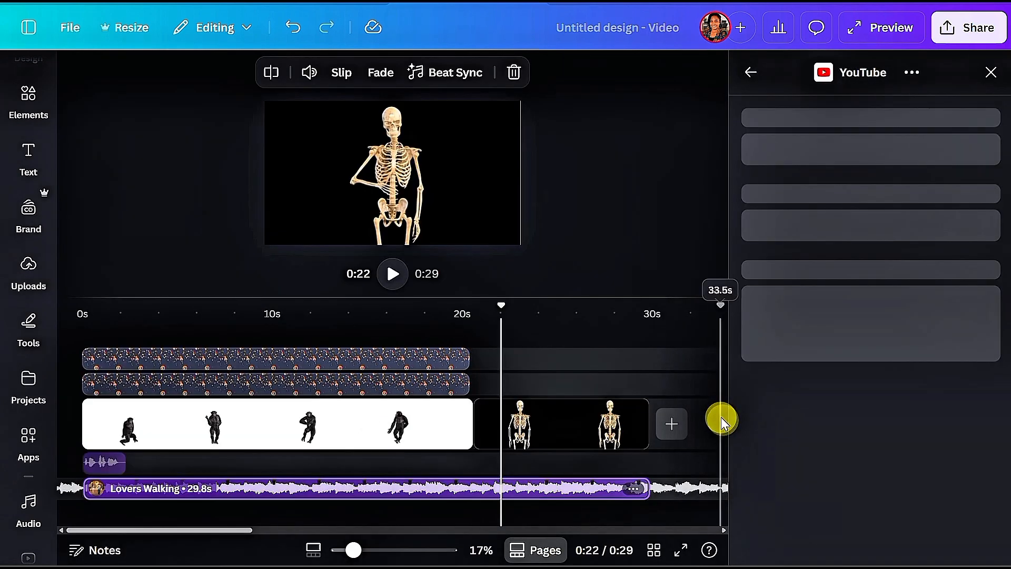